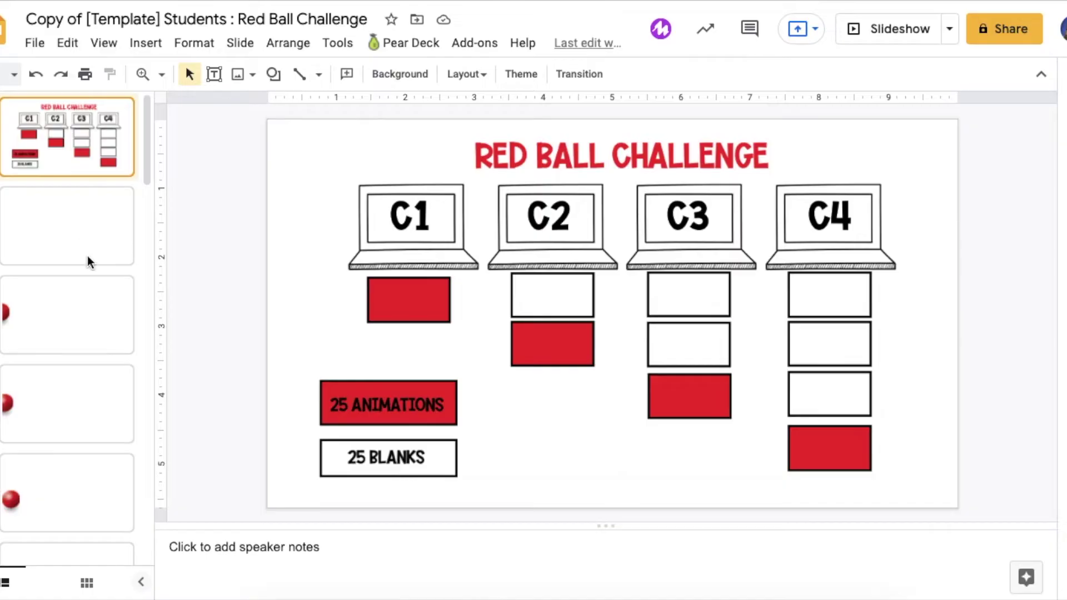
scroll(79, 311, "down", 10)
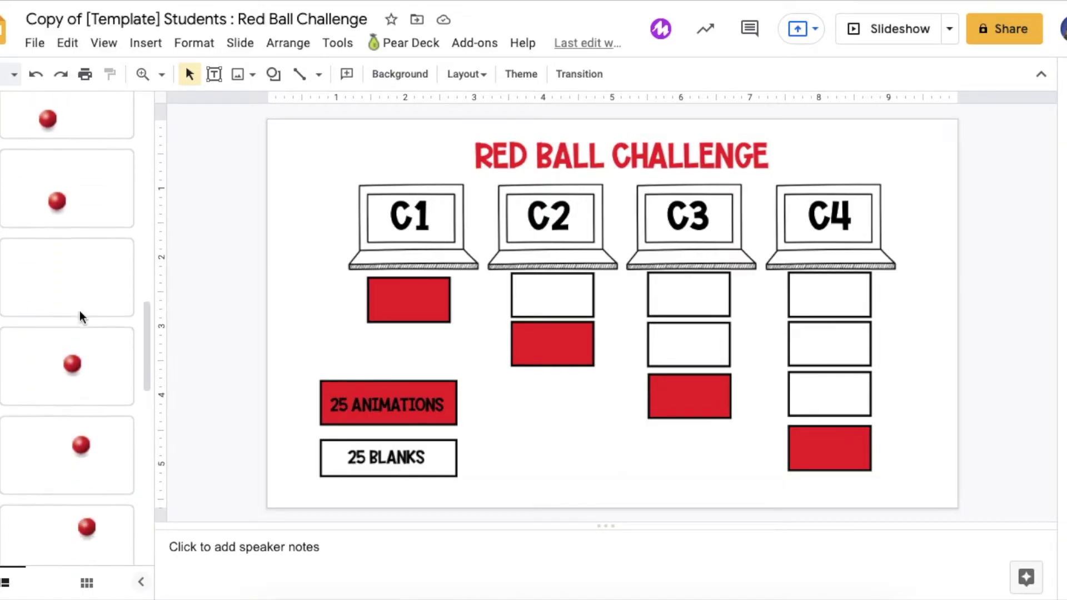
scroll(78, 311, "up", 15)
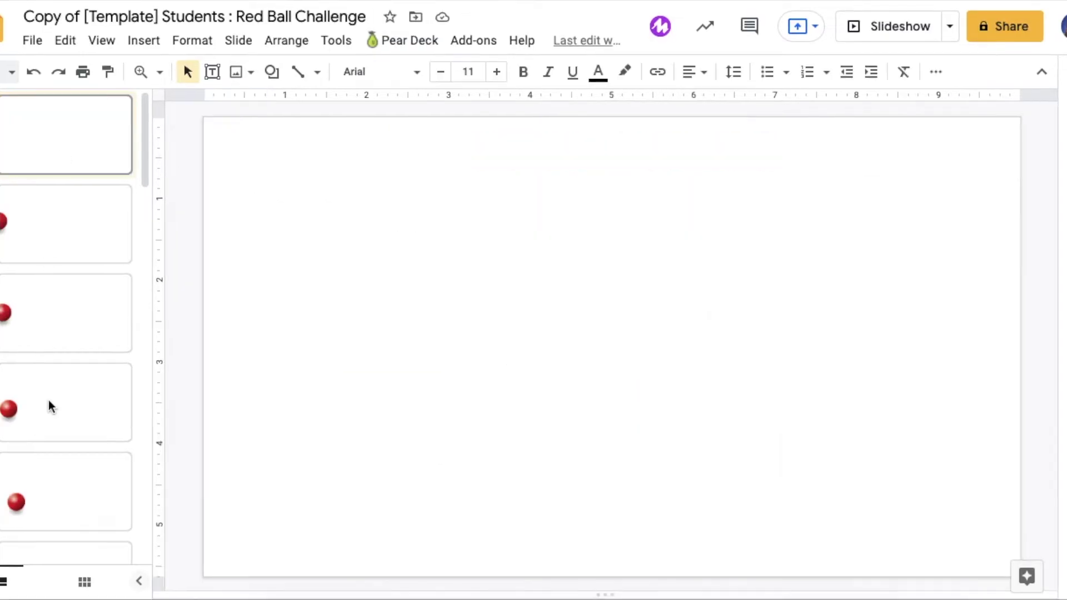
scroll(48, 399, "down", 20)
scroll(49, 399, "up", 20)
Step: Narrow the red ball on the first ball slide into an oval and move it to the slide's lower left corner
left_click(94, 225)
left_click_drag(205, 329, 307, 265)
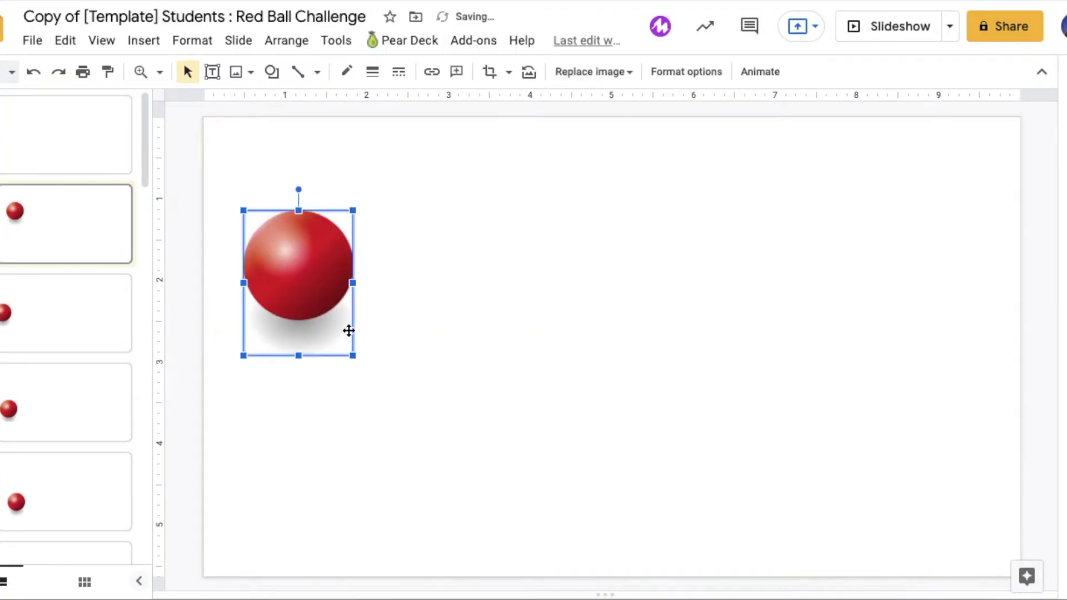
left_click_drag(353, 355, 283, 349)
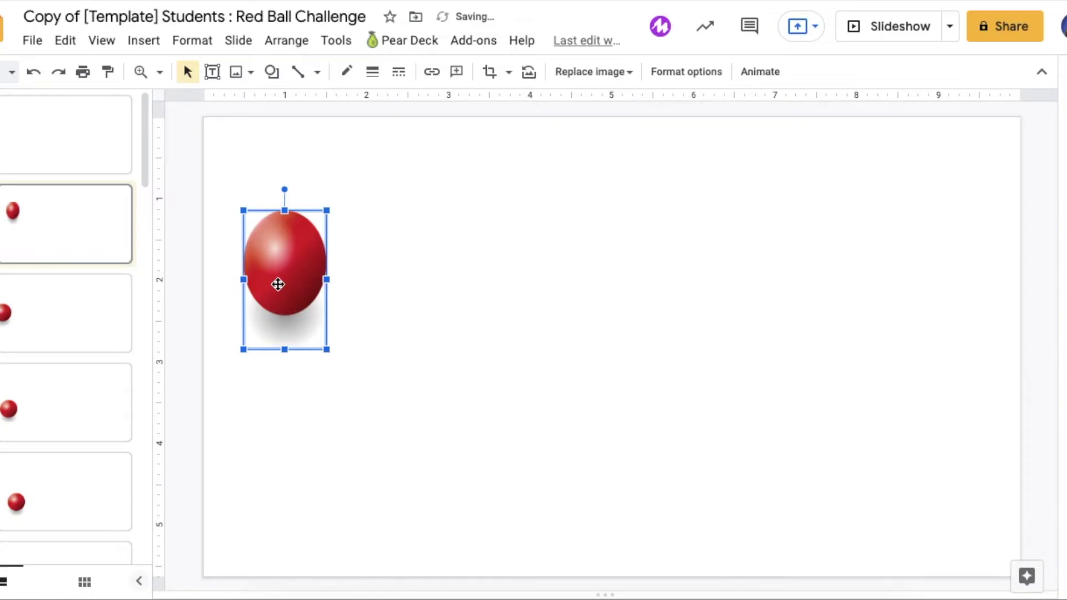
left_click_drag(283, 270, 297, 497)
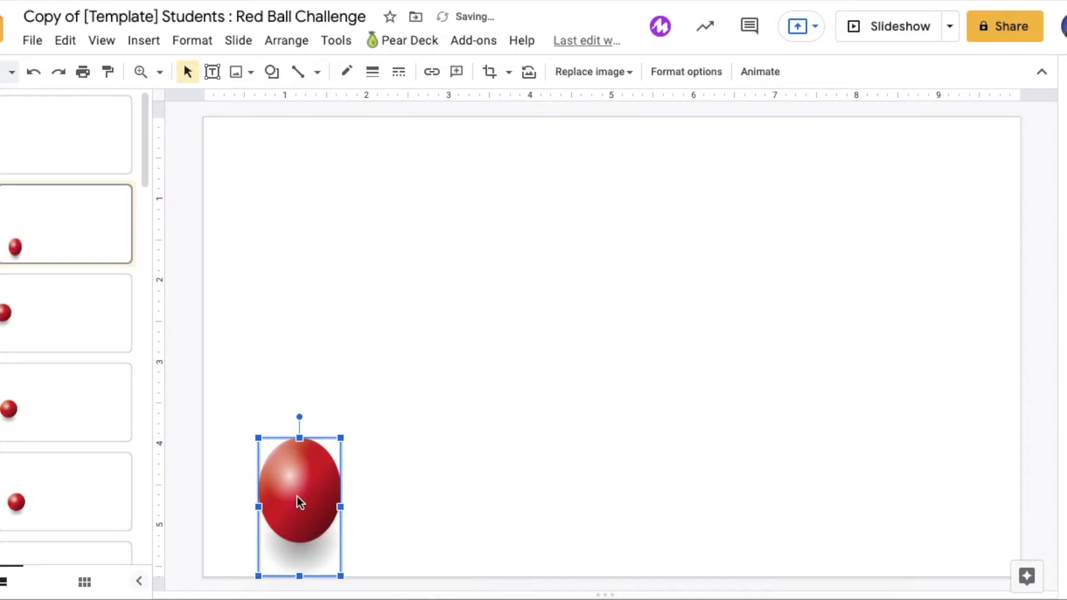
left_click_drag(297, 496, 303, 523)
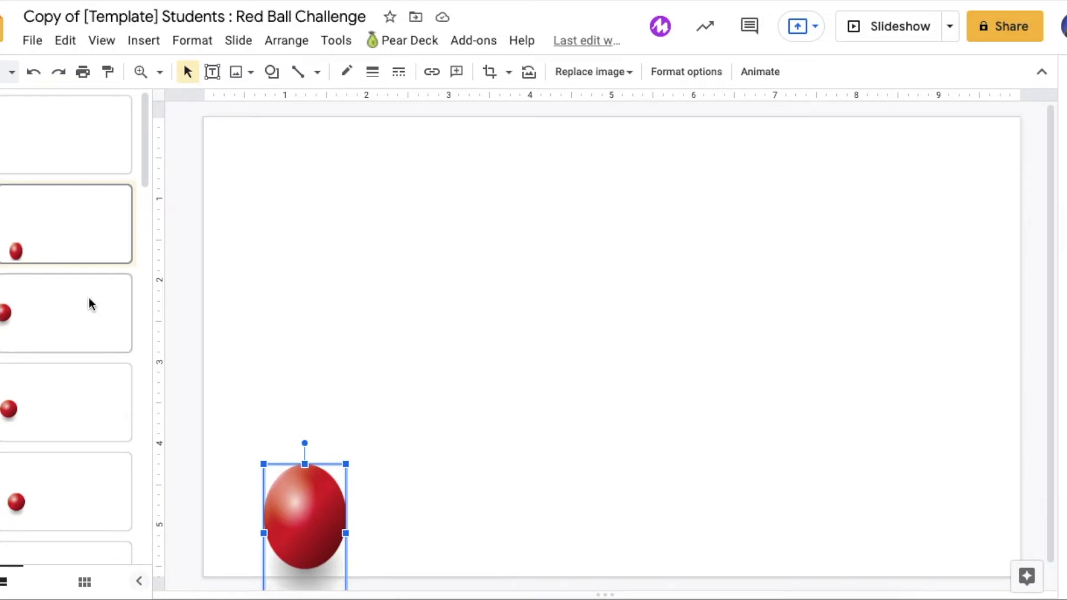
Step: Duplicate the blank slide at the end of the presentation several times
left_click(58, 131)
left_click(94, 235)
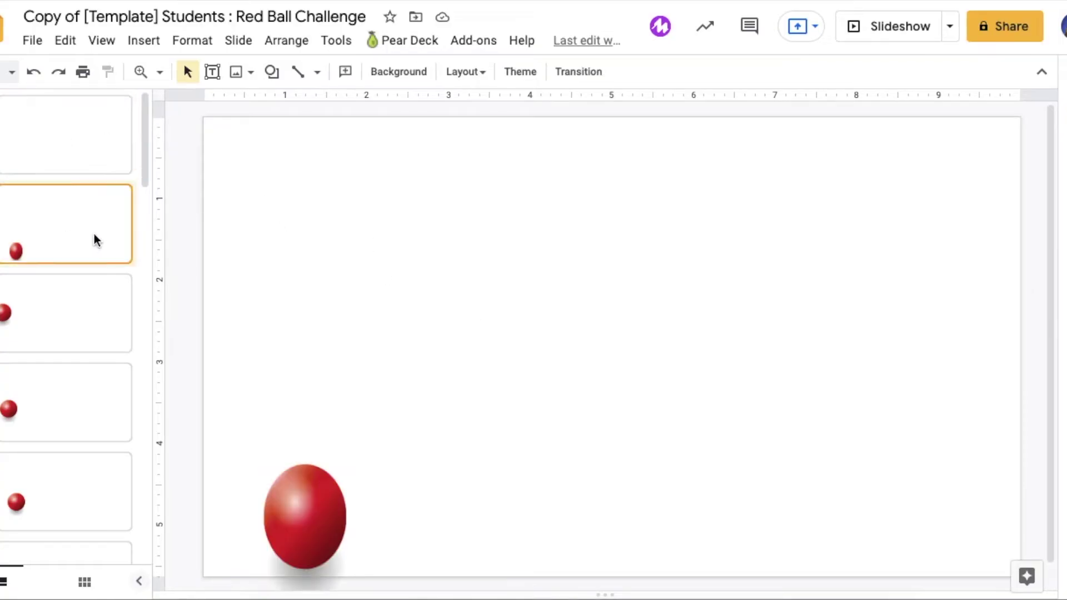
scroll(76, 479, "down", 10)
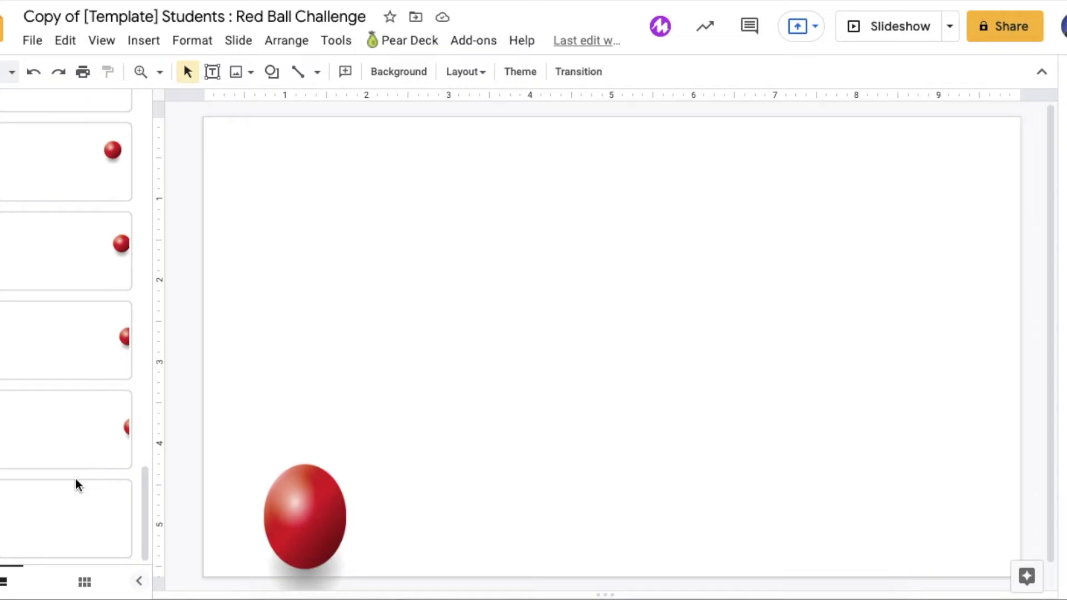
left_click(69, 526)
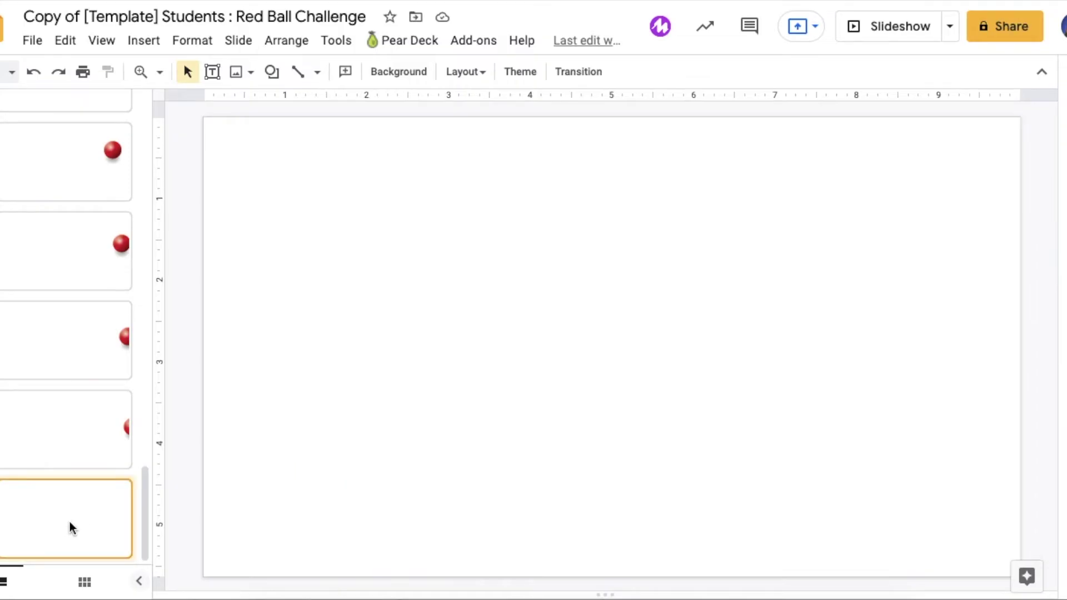
key("super+d")
key("super+d")
key("super+d")
key("super+d")
key("super+d")
key("super+d")
key("super+d")
key("super+d")
key("super+d")
key("super+d")
key("super+d")
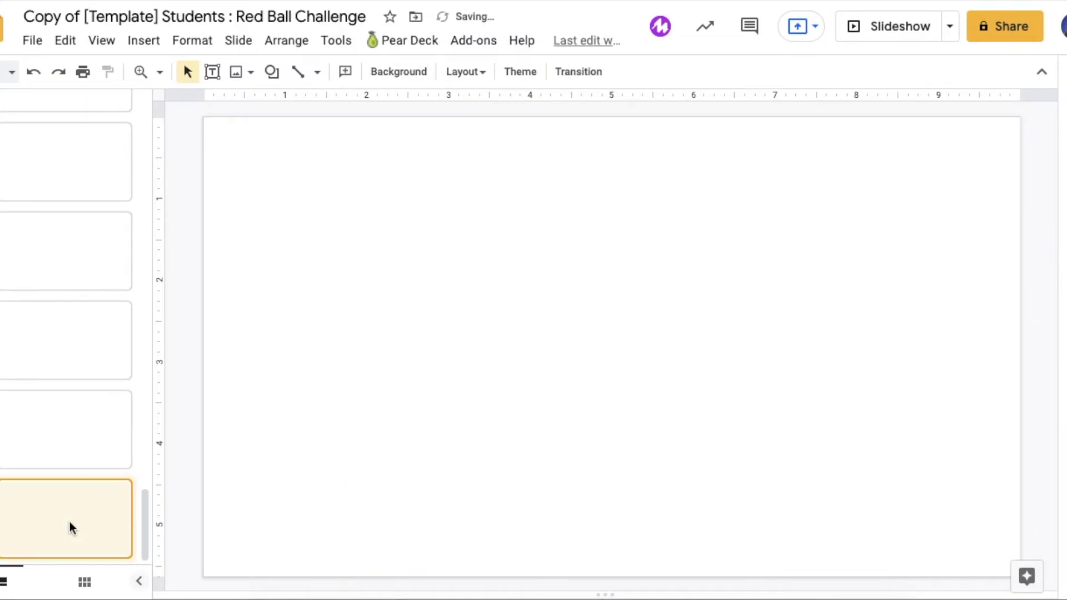
Step: Reposition the red ball on the second ball slide so that it overlaps the upper part of the slide's left edge
scroll(69, 522, "up", 15)
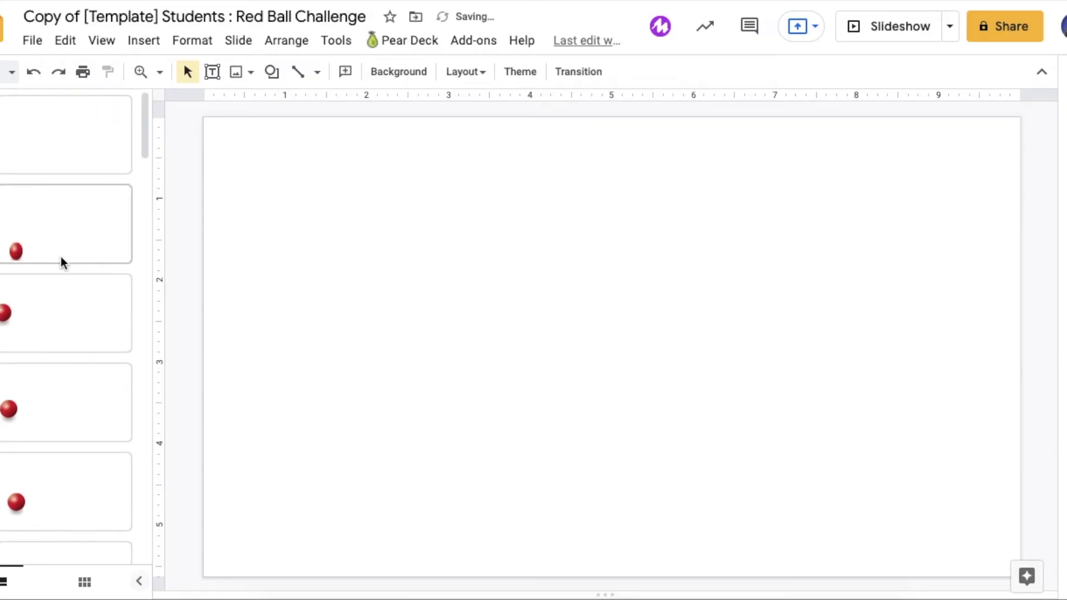
left_click(47, 244)
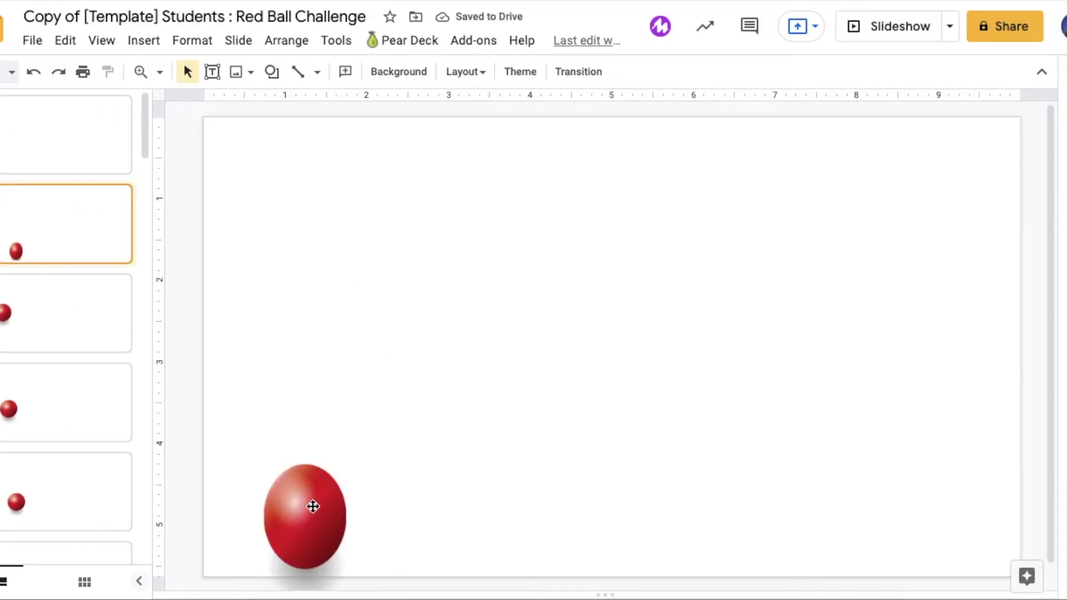
left_click(69, 302)
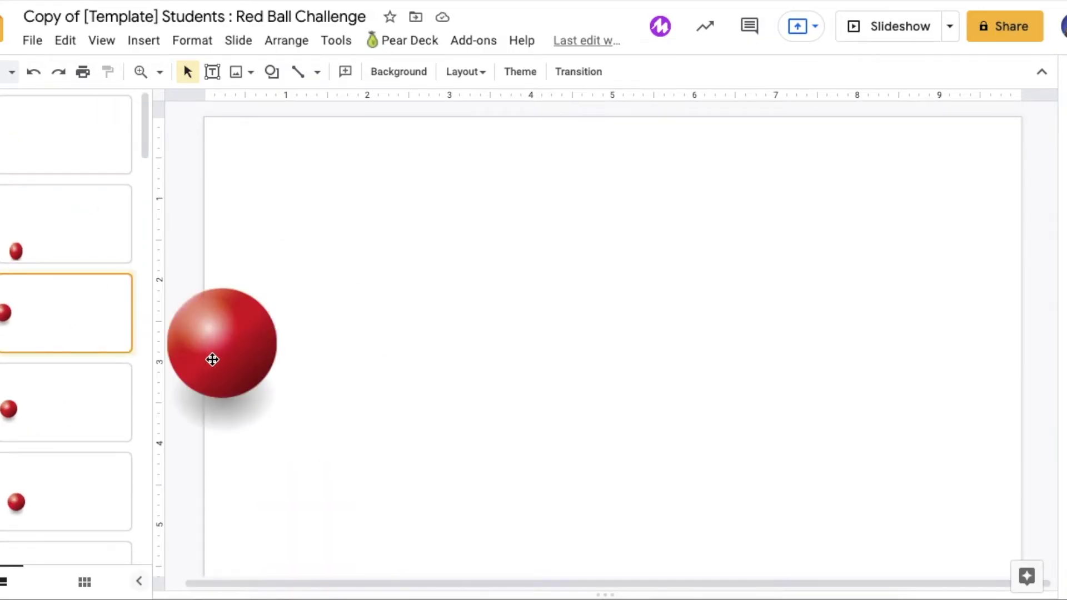
left_click_drag(210, 359, 385, 339)
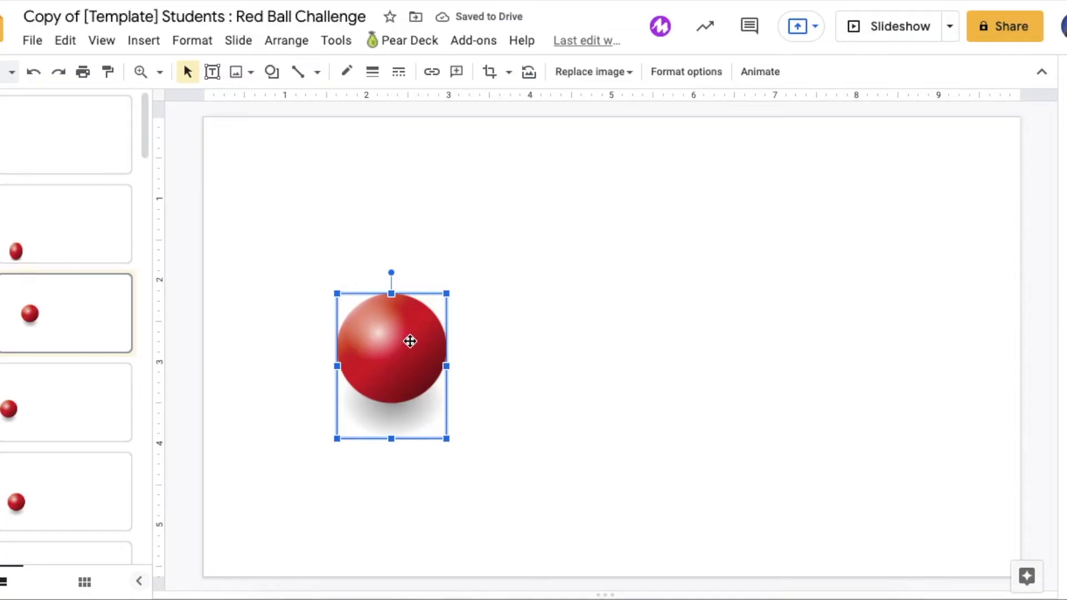
left_click_drag(409, 341, 216, 229)
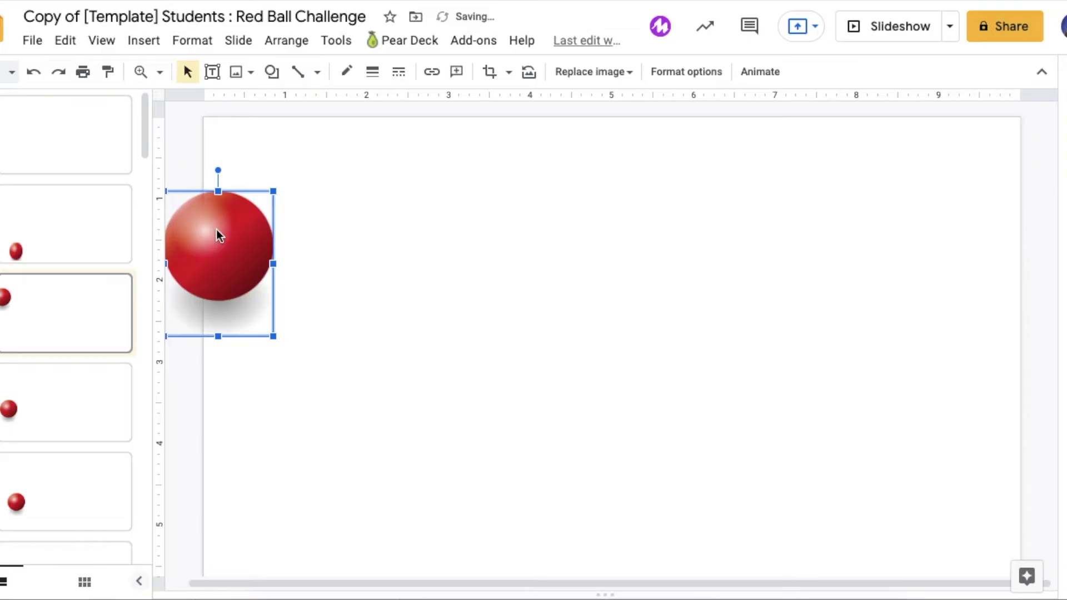
Step: Move the red ball on the last ball slide down along the slide's right edge
left_click(49, 412)
scroll(49, 411, "down", 5)
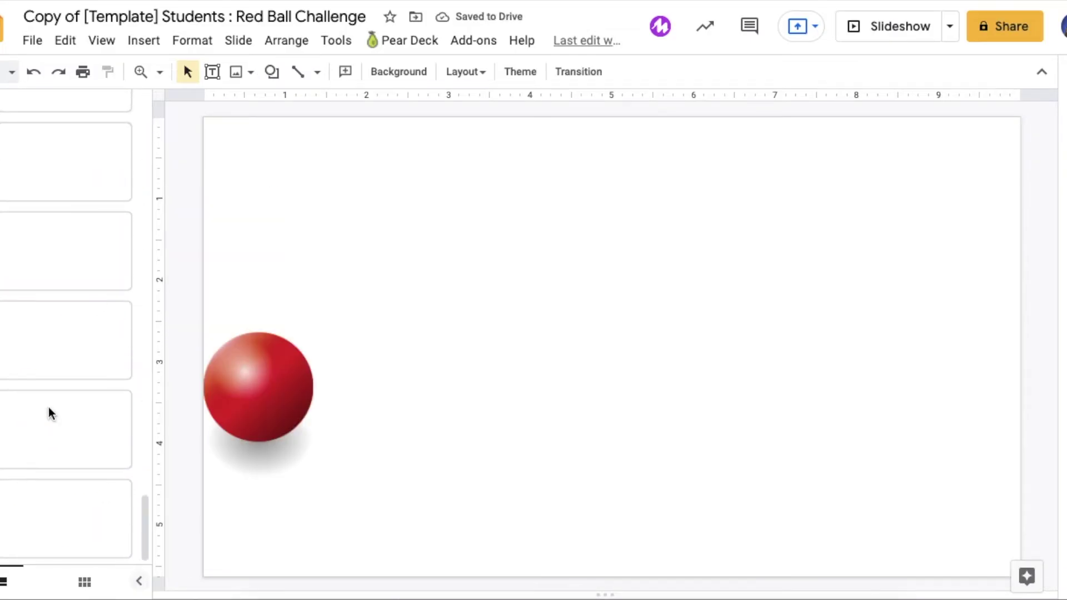
scroll(48, 407, "up", 5)
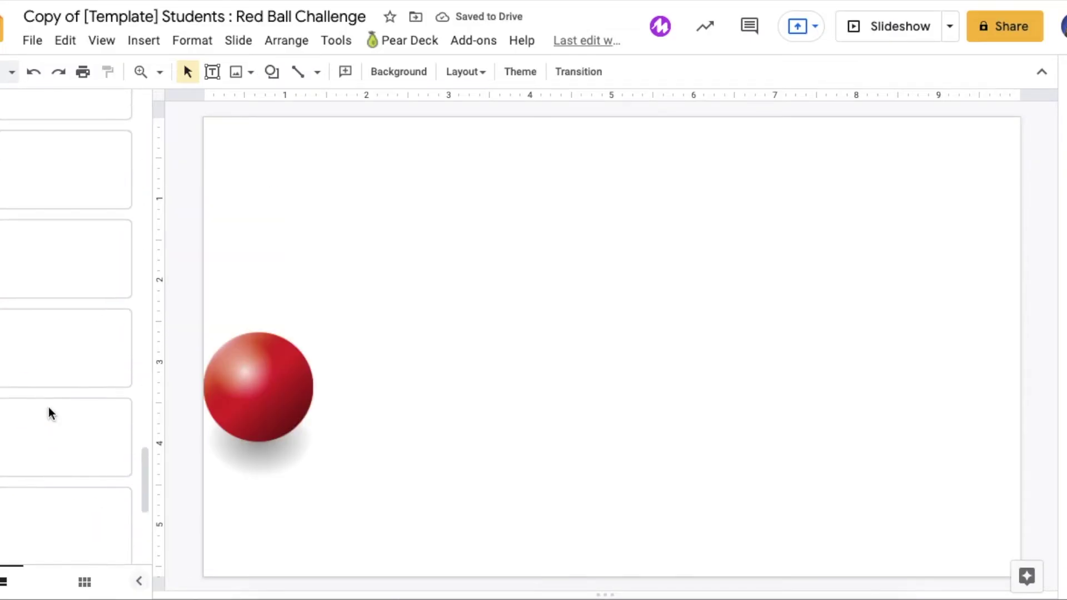
left_click(53, 362)
left_click_drag(1033, 343, 1018, 509)
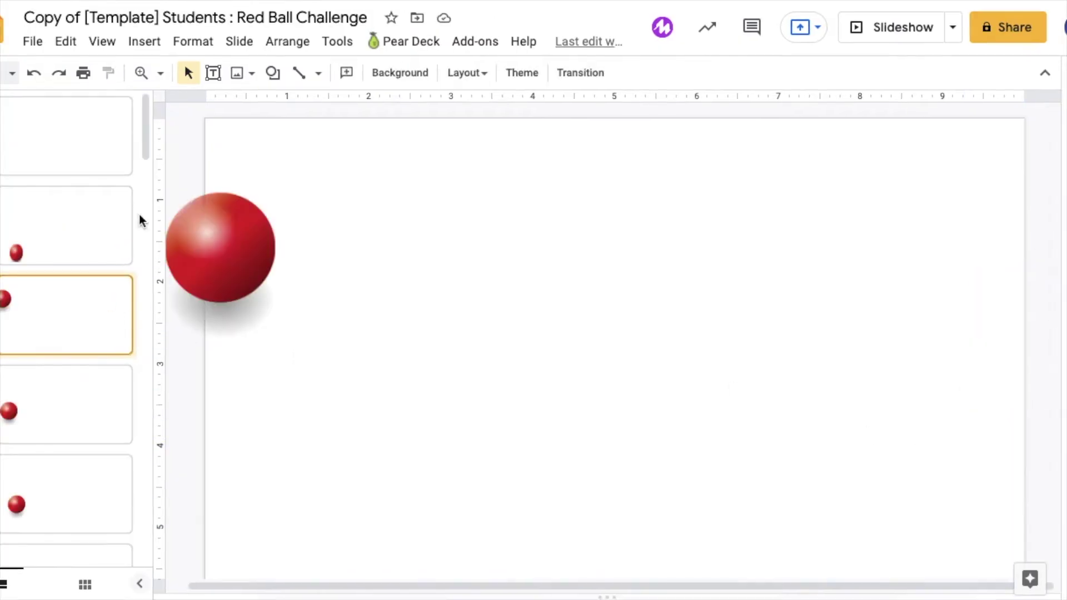
Step: Publish the presentation to the web as a link with slides auto-advancing every second
left_click(28, 43)
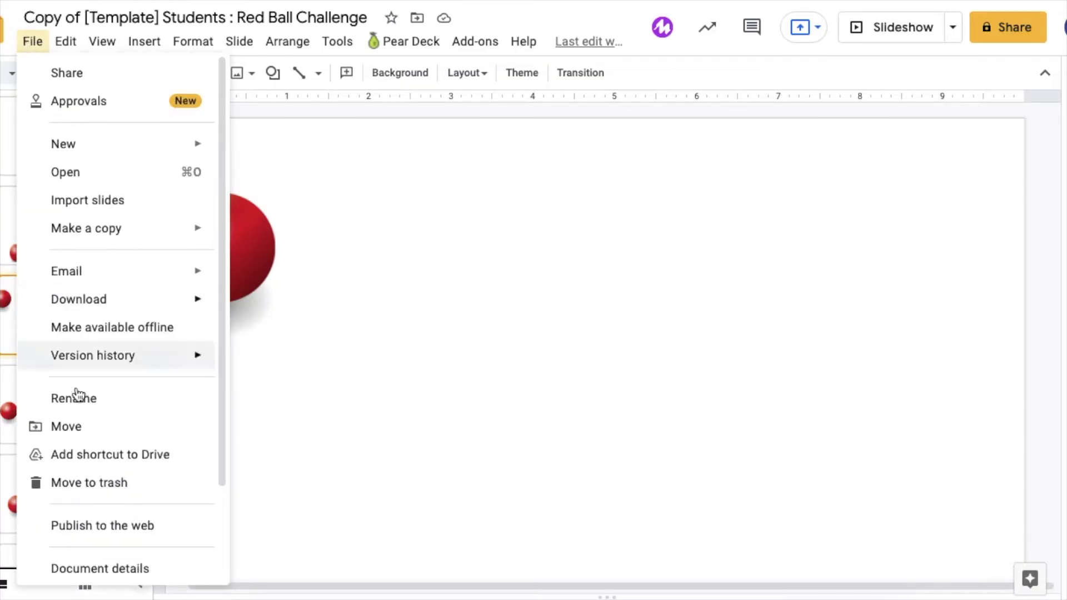
left_click(114, 531)
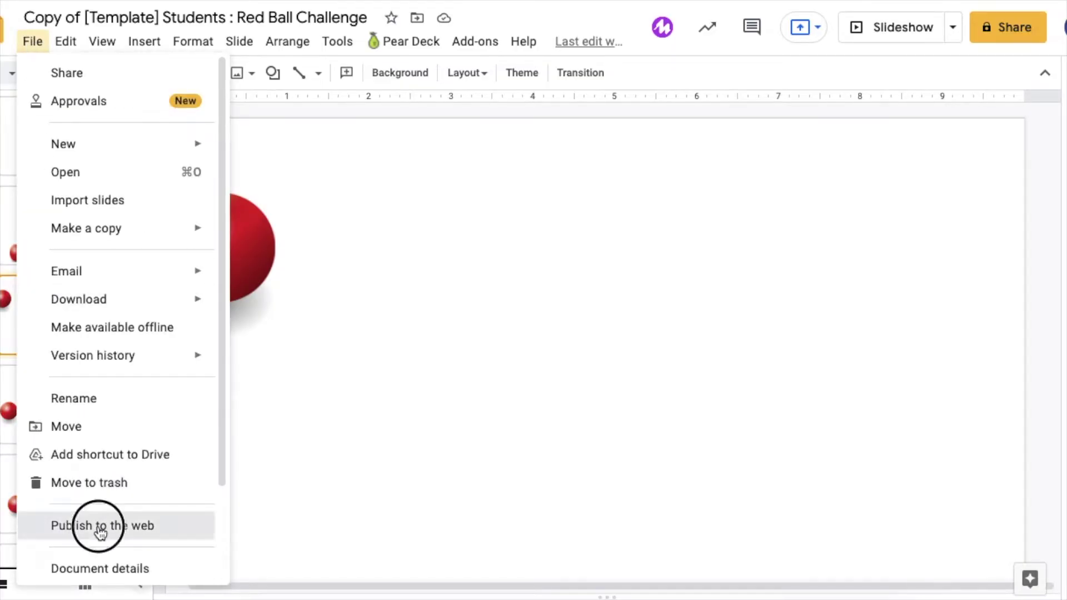
left_click(373, 314)
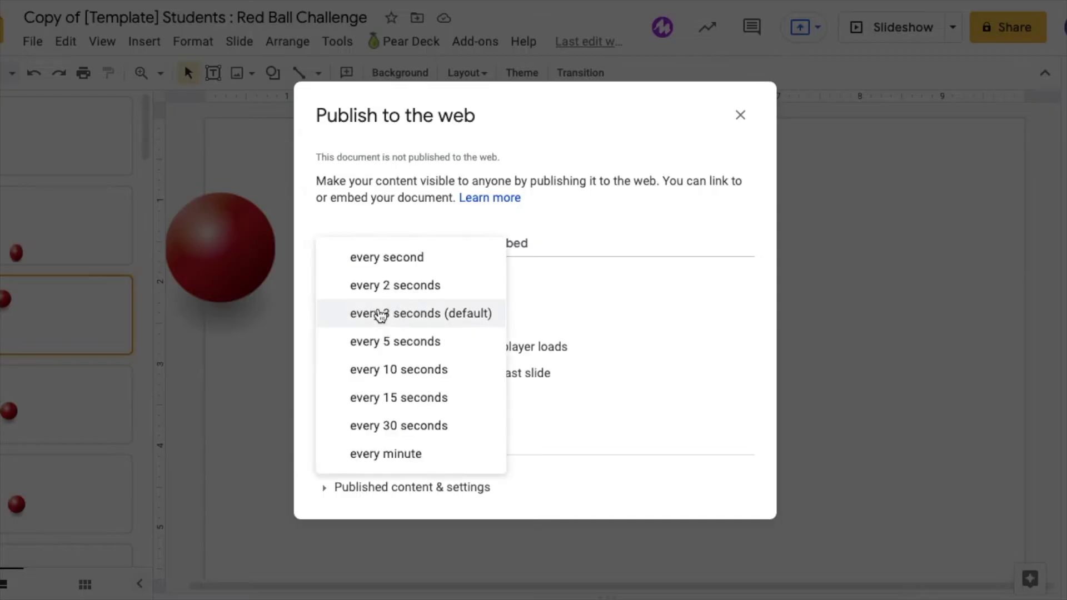
left_click(375, 262)
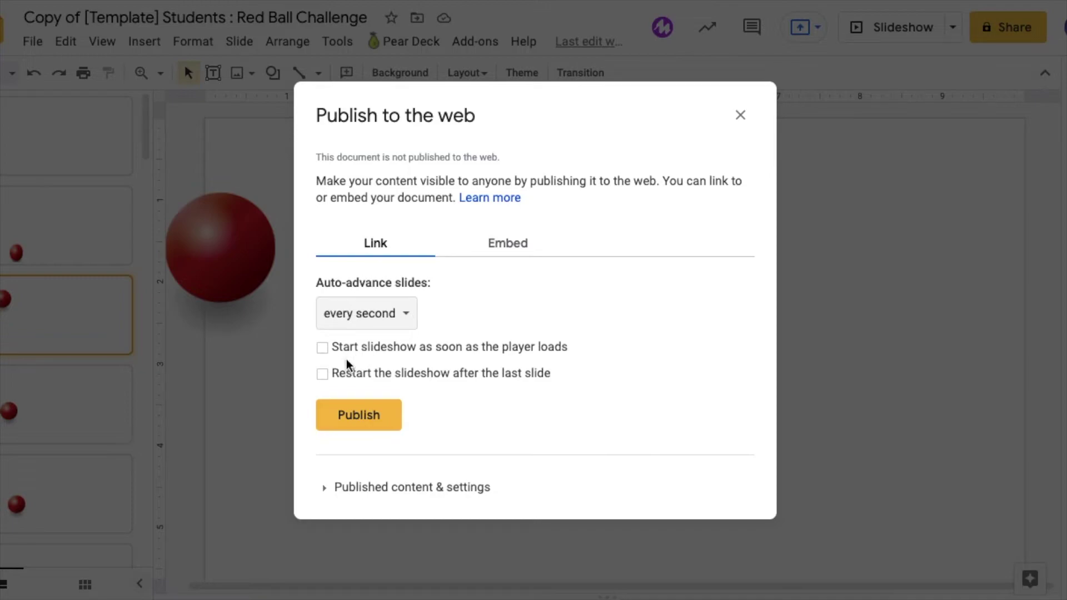
left_click(373, 427)
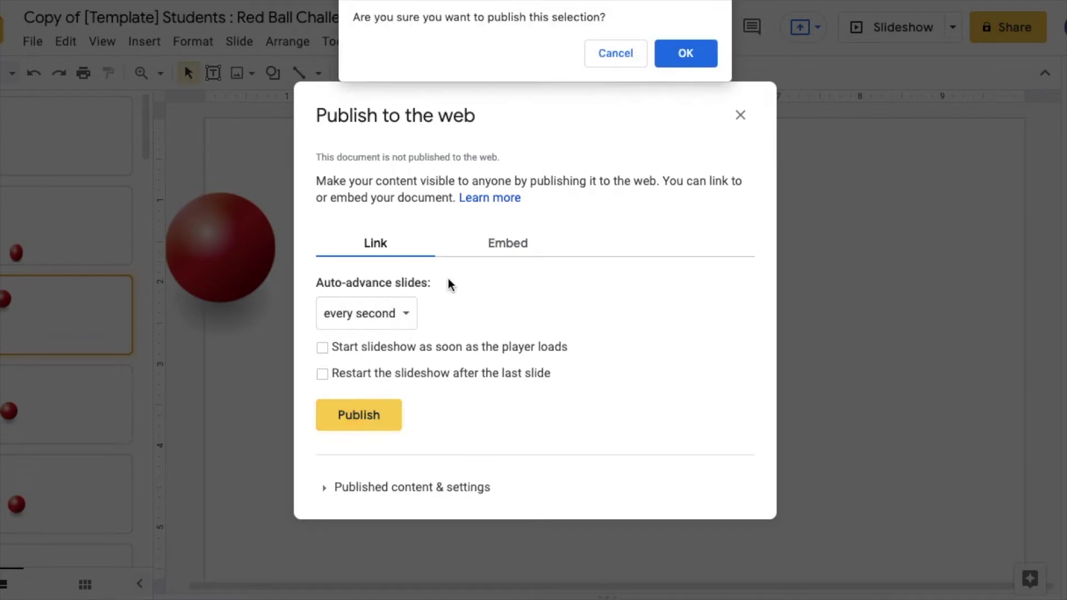
left_click(663, 52)
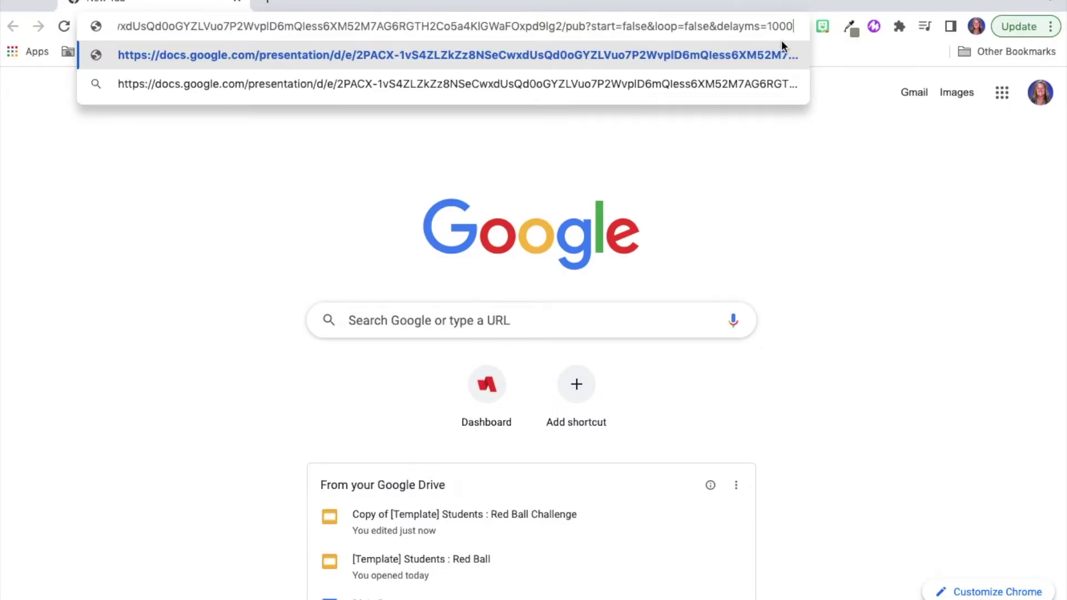
Step: Set the delayms value at the end of the published link to 100 and load the address
key("BackSpace")
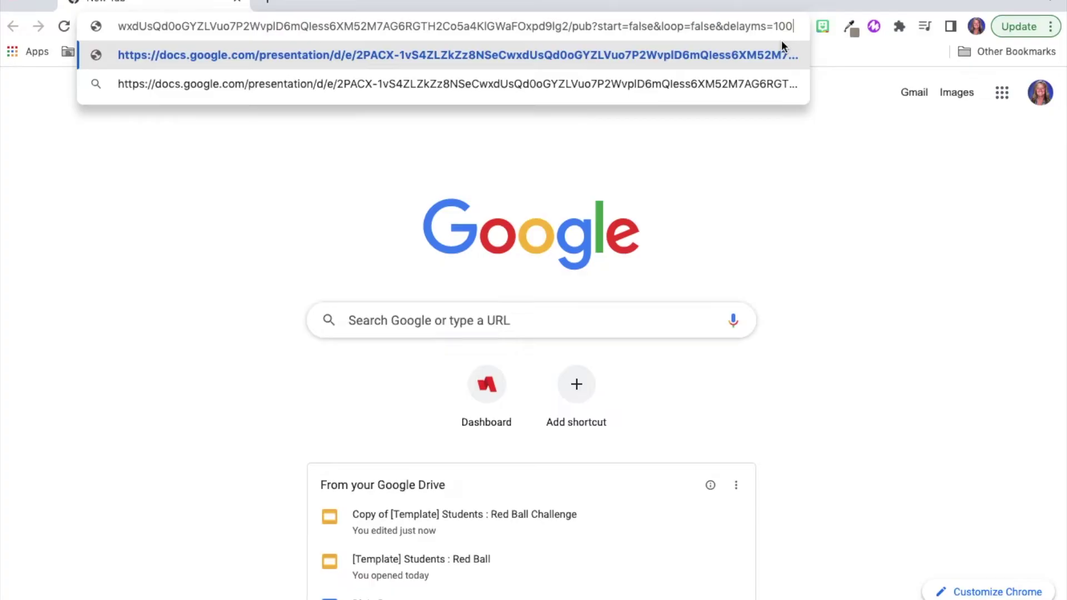
key("Return")
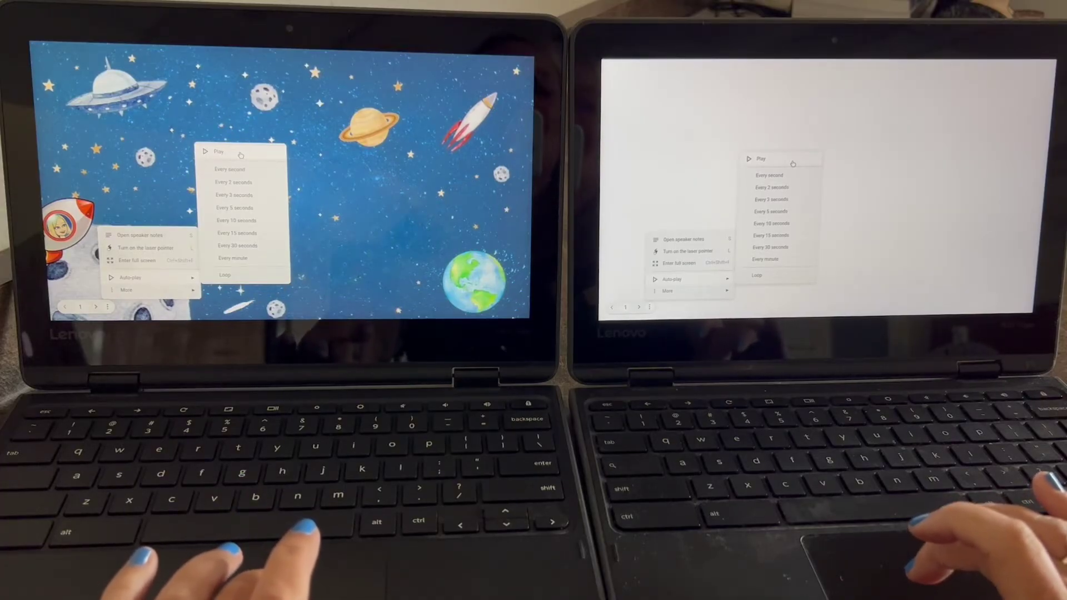
left_click(240, 154)
left_click(794, 164)
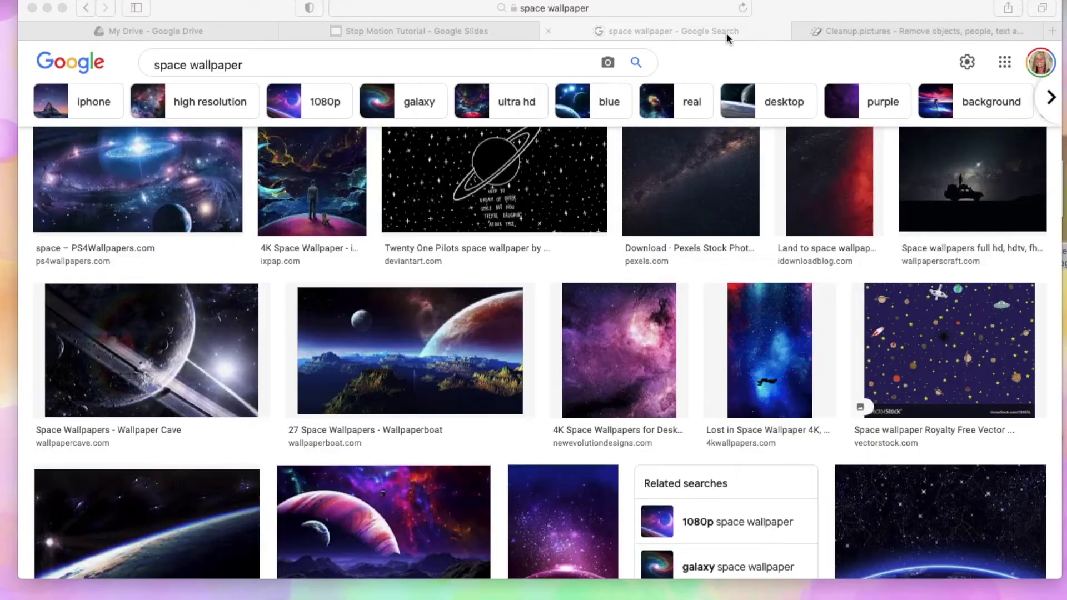
Step: Browse the space wallpaper image results and open the Kids Watercolor Space with Spaceship and Astronaut picture
left_click(726, 32)
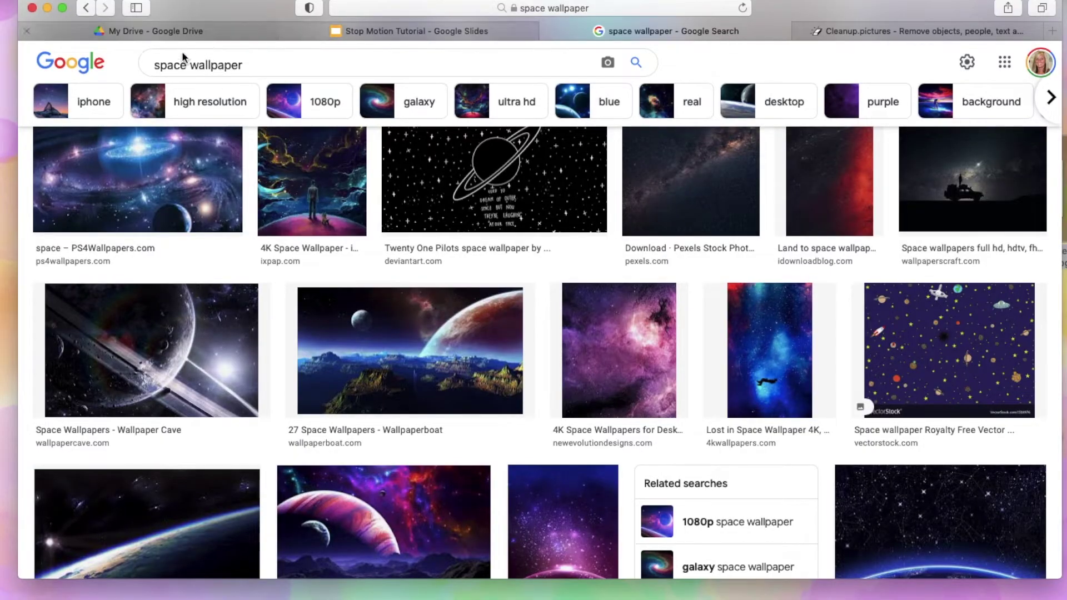
scroll(479, 421, "down", 12)
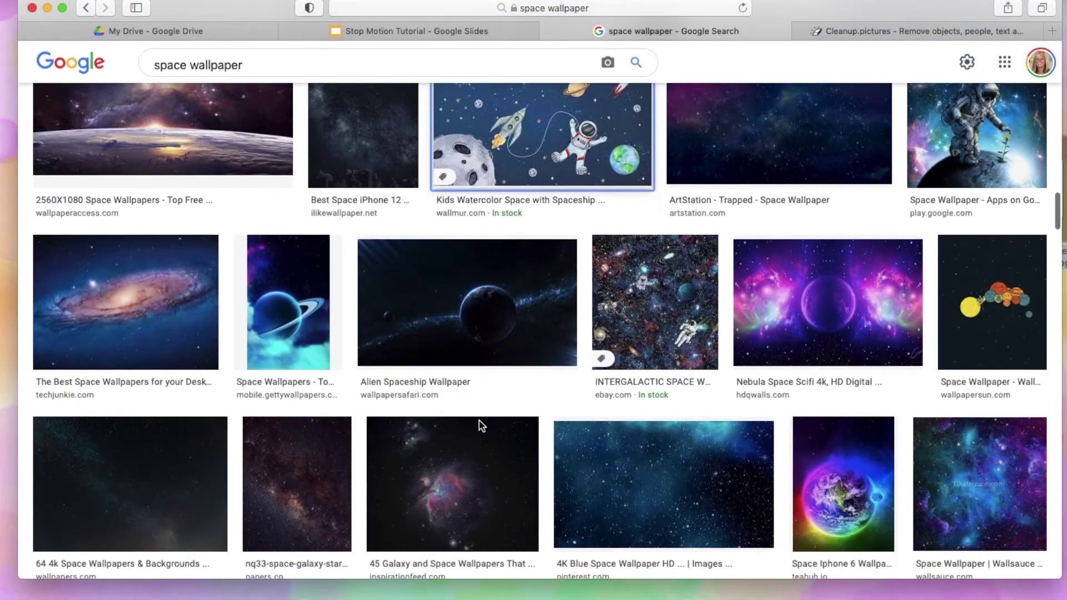
scroll(479, 421, "up", 10)
scroll(479, 421, "down", 8)
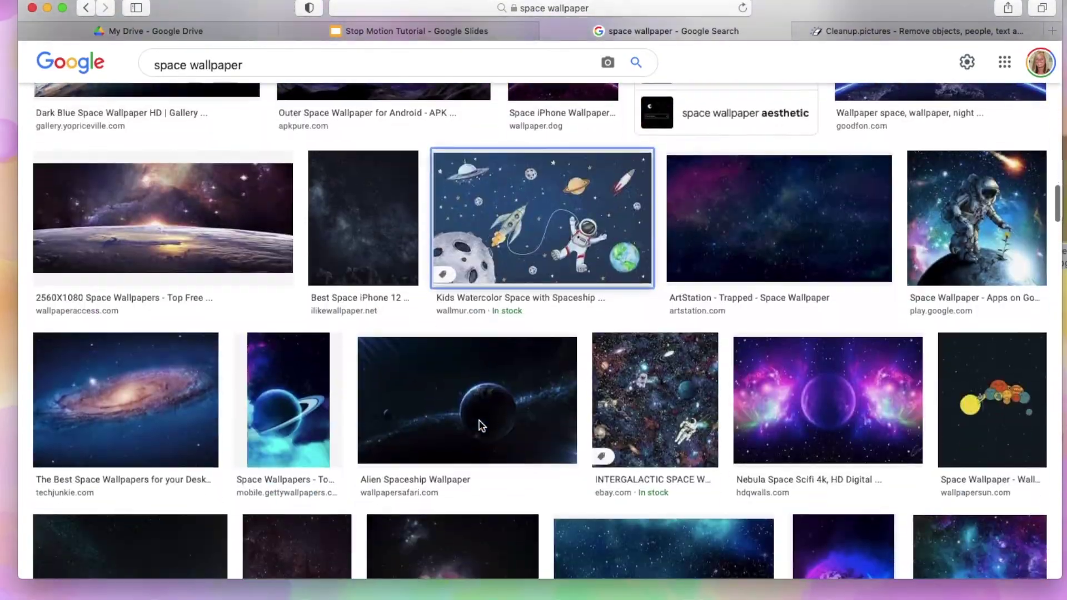
left_click(529, 244)
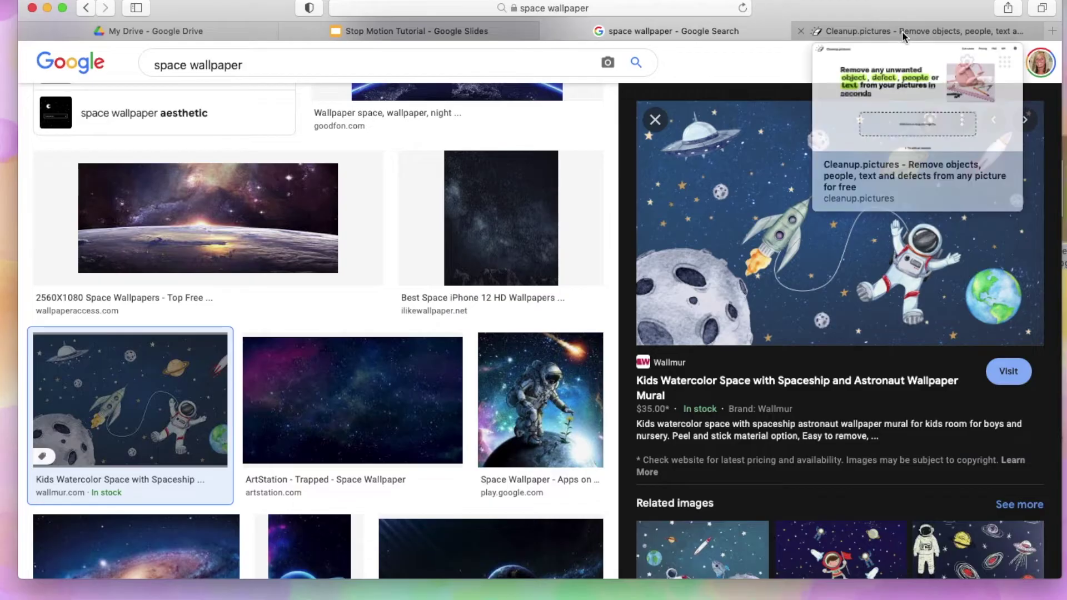
Step: Switch to Cleanup.pictures and load the Kids Watercolor Space picture with the spaceship and astronaut
left_click(866, 32)
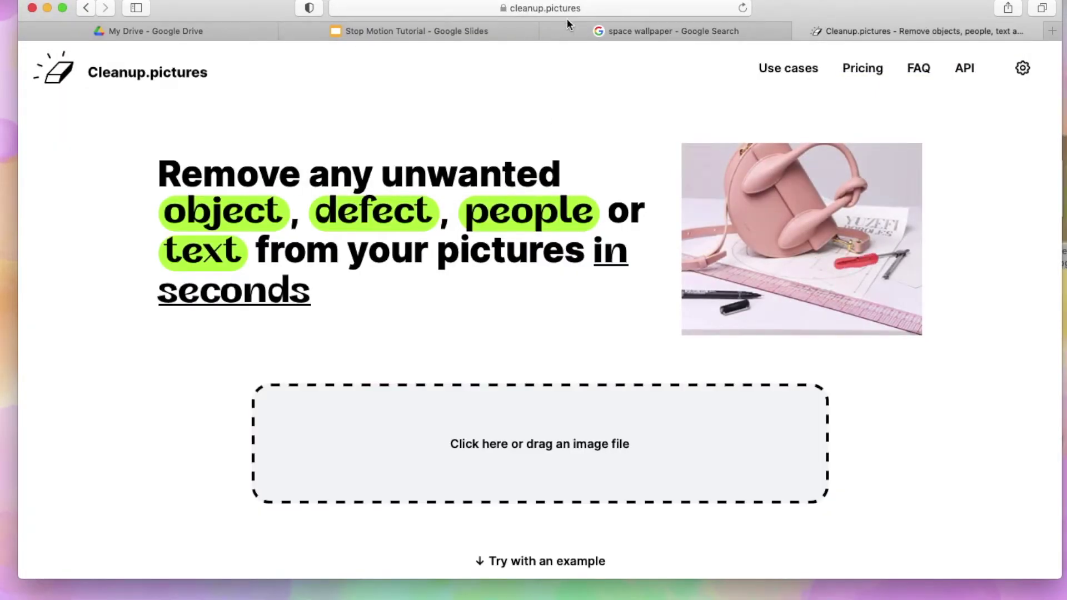
left_click_drag(567, 18, 415, 486)
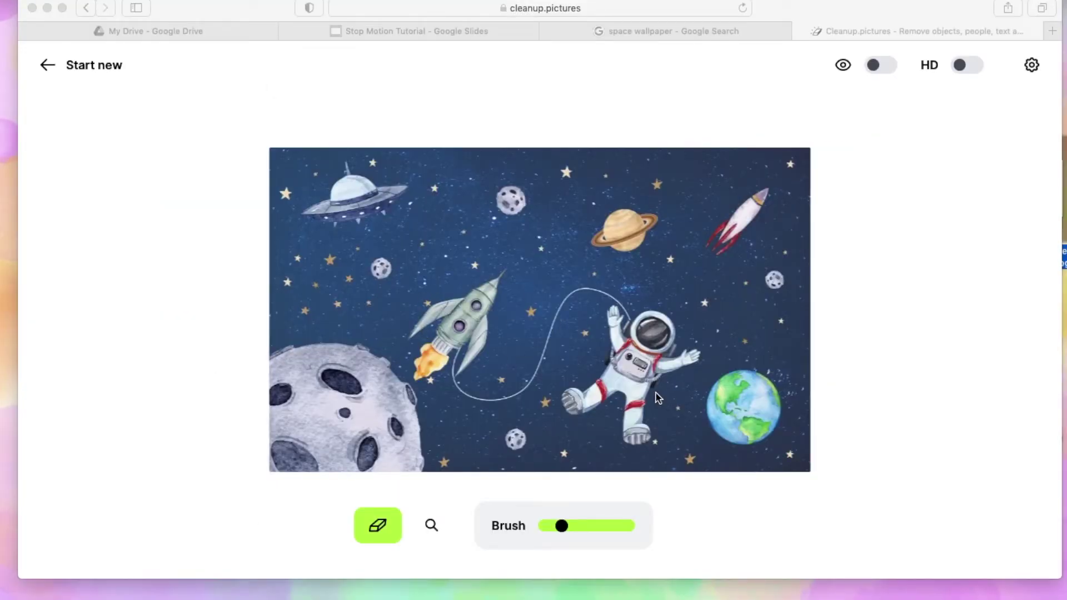
Step: Erase the astronaut and the upper part of its tether from the space picture, and download the cleaned image
left_click(614, 399)
left_click_drag(652, 330, 581, 398)
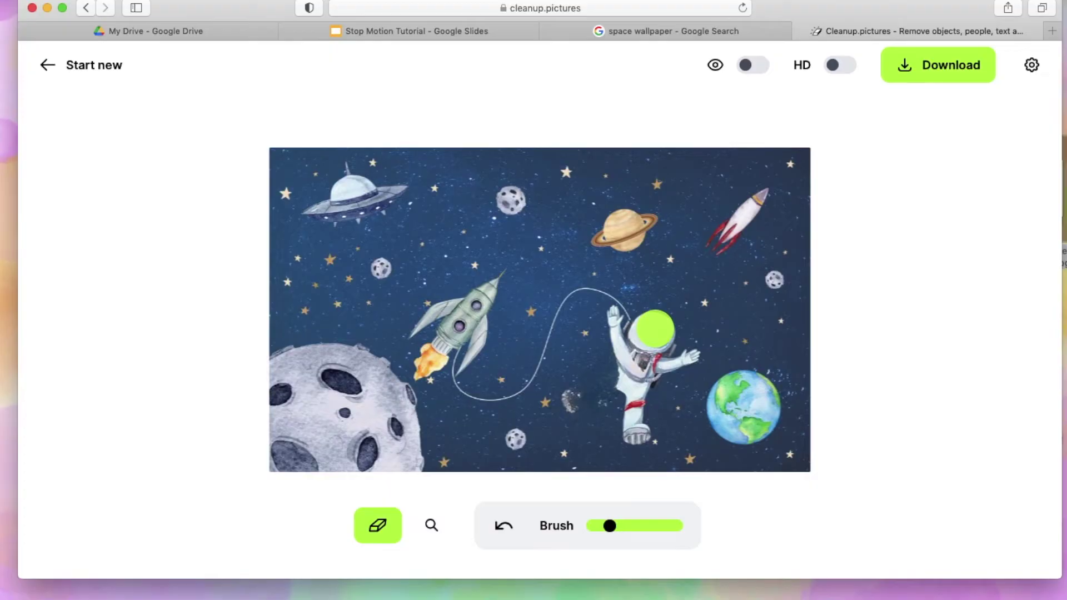
left_click_drag(656, 329, 637, 436)
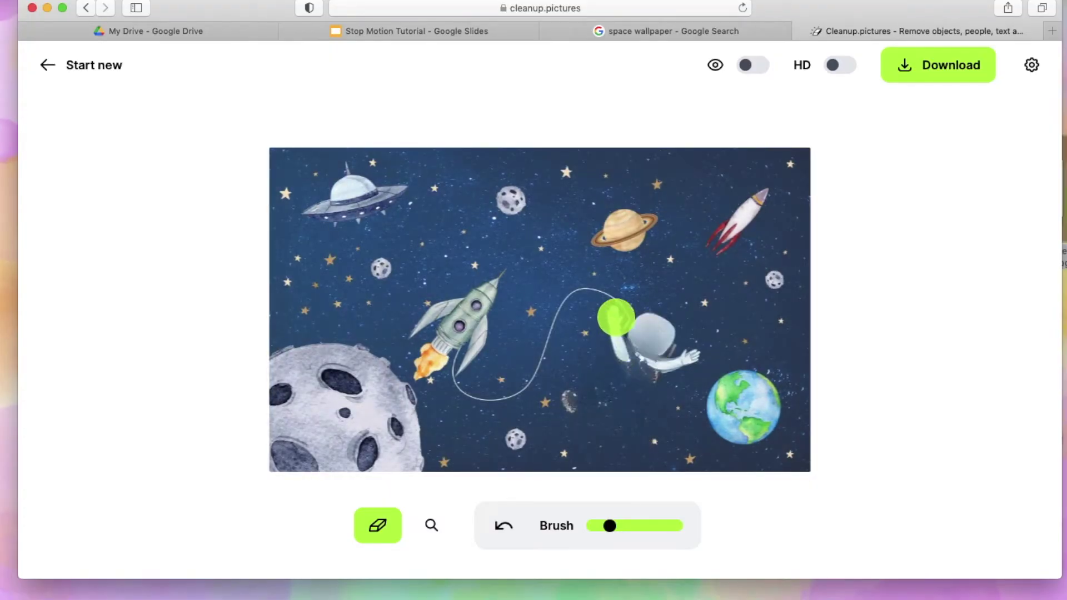
mouse_move(612, 312)
left_mouse_down()
mouse_move(619, 353)
mouse_move(701, 357)
left_mouse_up()
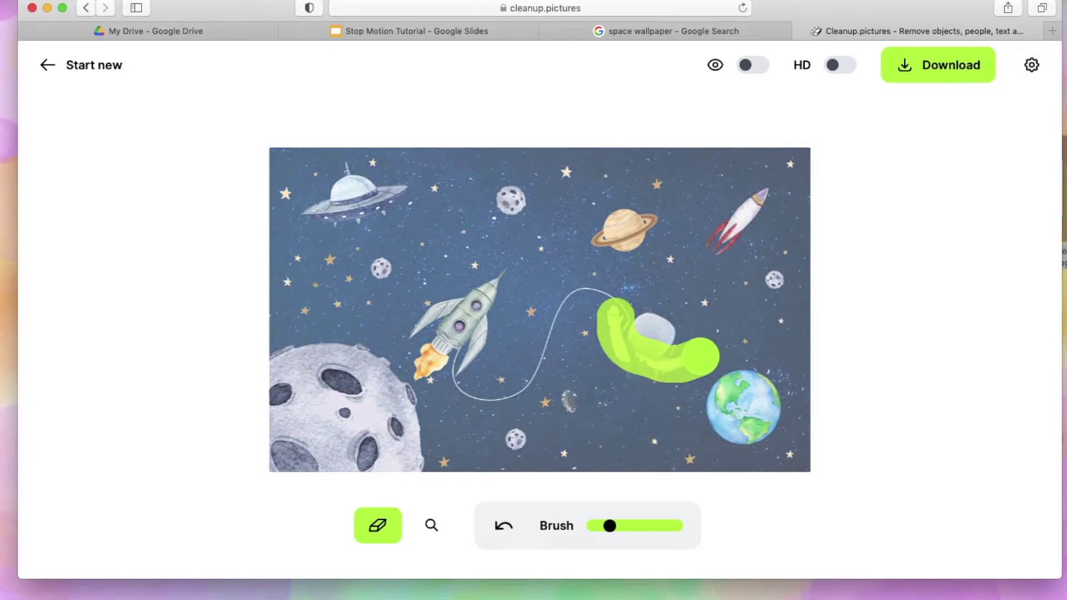
left_click_drag(563, 388, 578, 407)
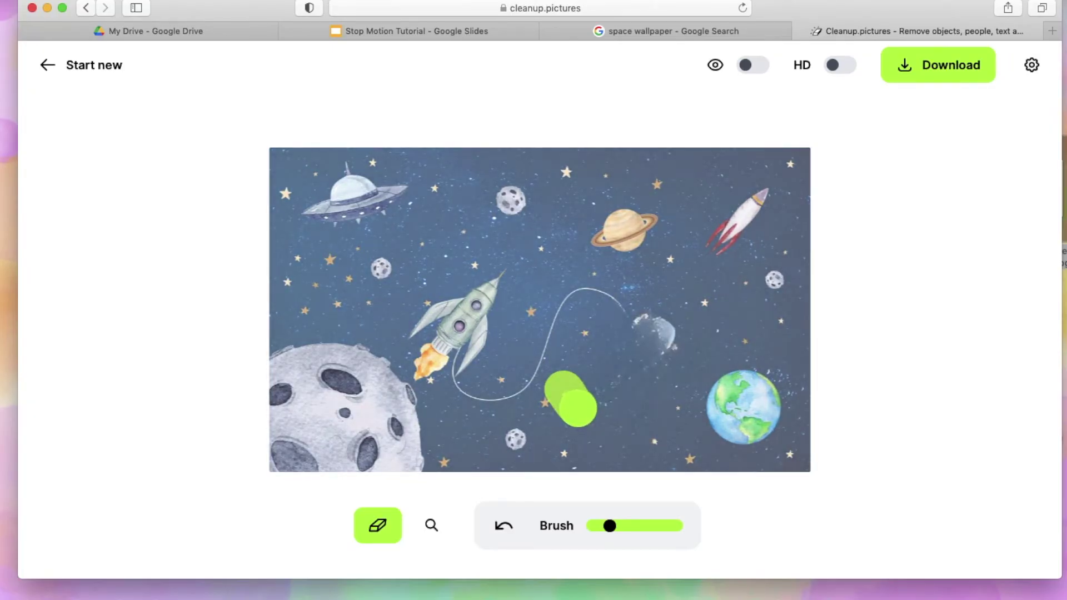
left_click_drag(633, 322, 672, 349)
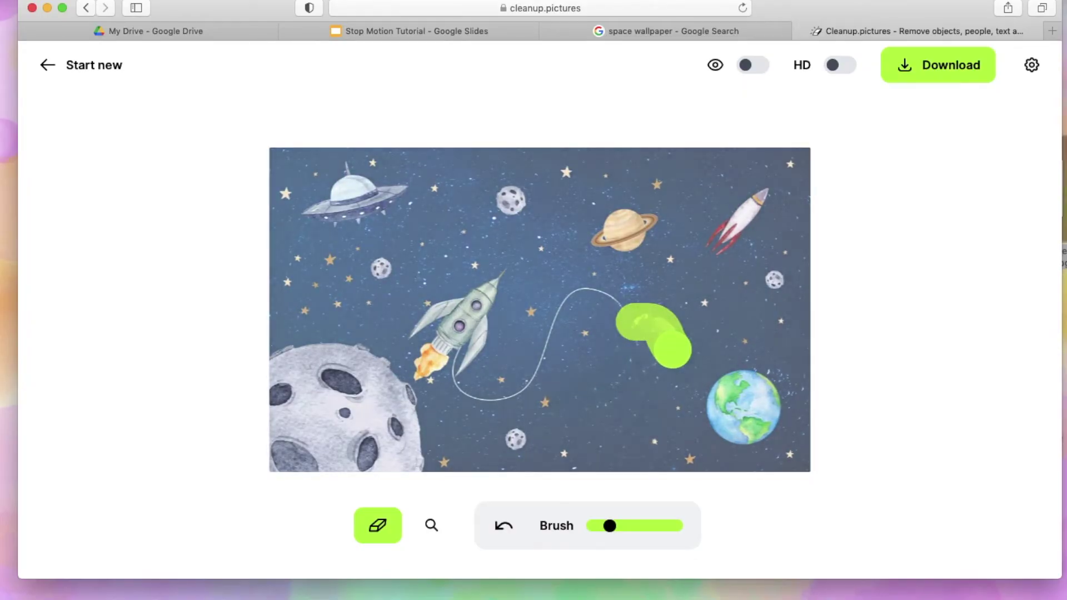
mouse_move(631, 317)
left_mouse_down()
mouse_move(581, 284)
mouse_move(552, 353)
left_mouse_up()
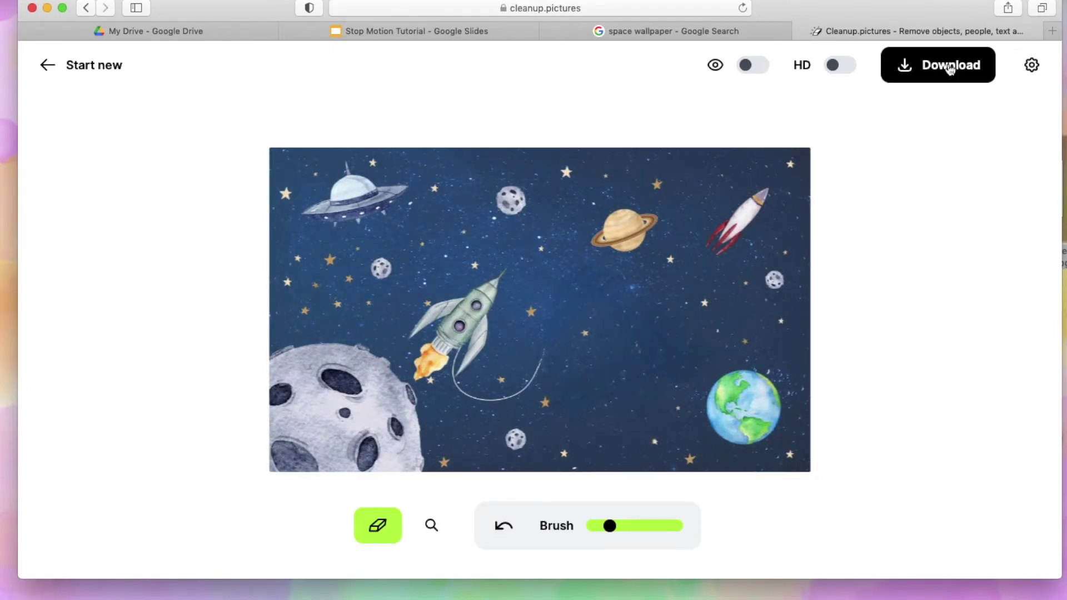
left_click(949, 67)
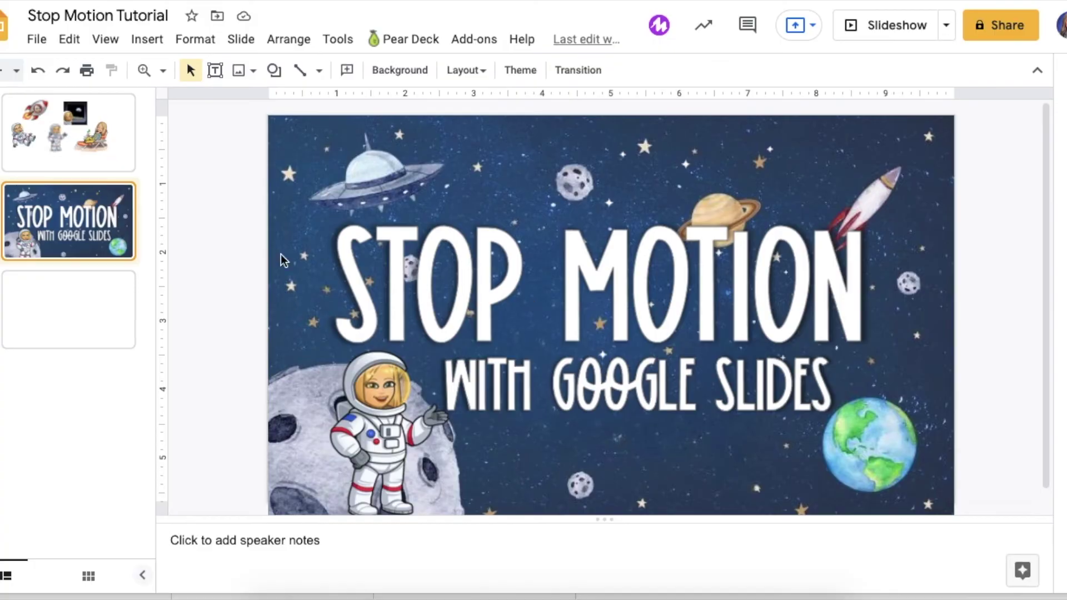
Step: Place the downloaded cleaned-up space picture on the blank third slide in Google Slides and enlarge it to fill the slide
left_click(101, 310)
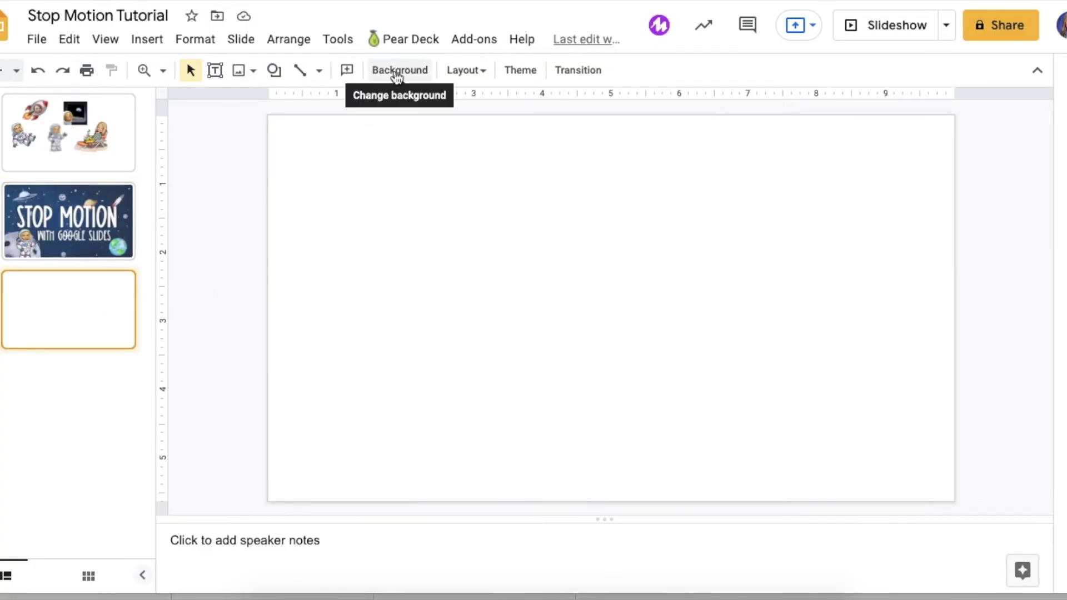
left_click(734, 597)
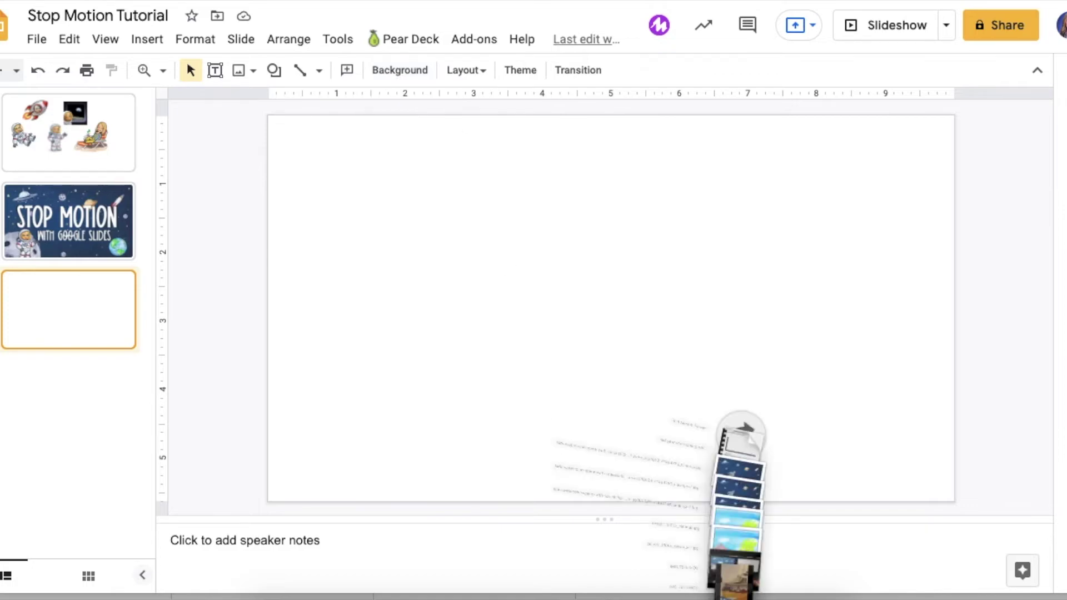
left_click_drag(752, 280, 488, 274)
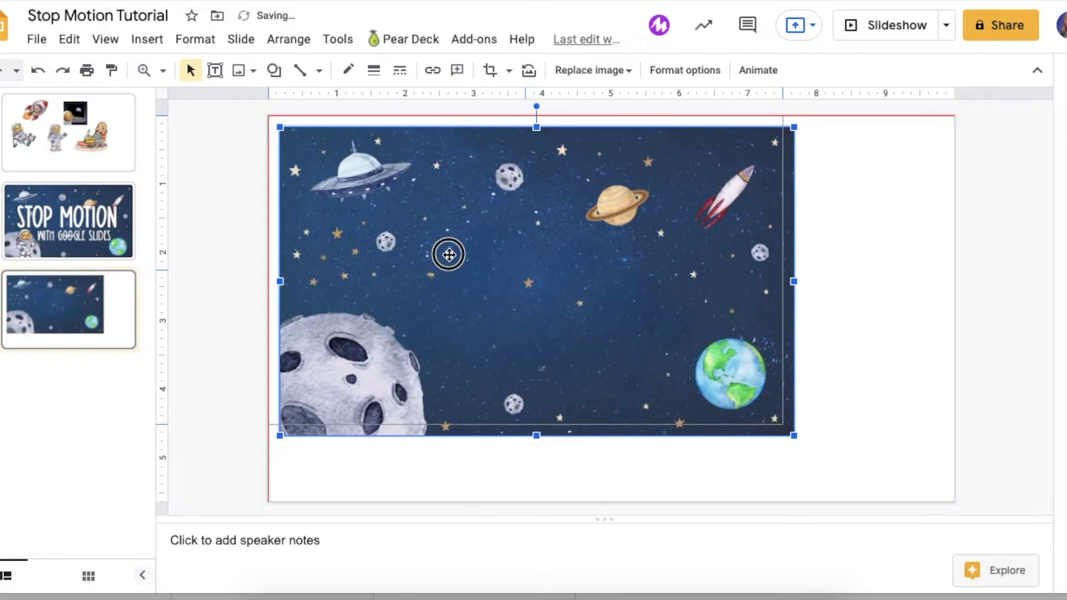
left_click_drag(783, 425, 951, 484)
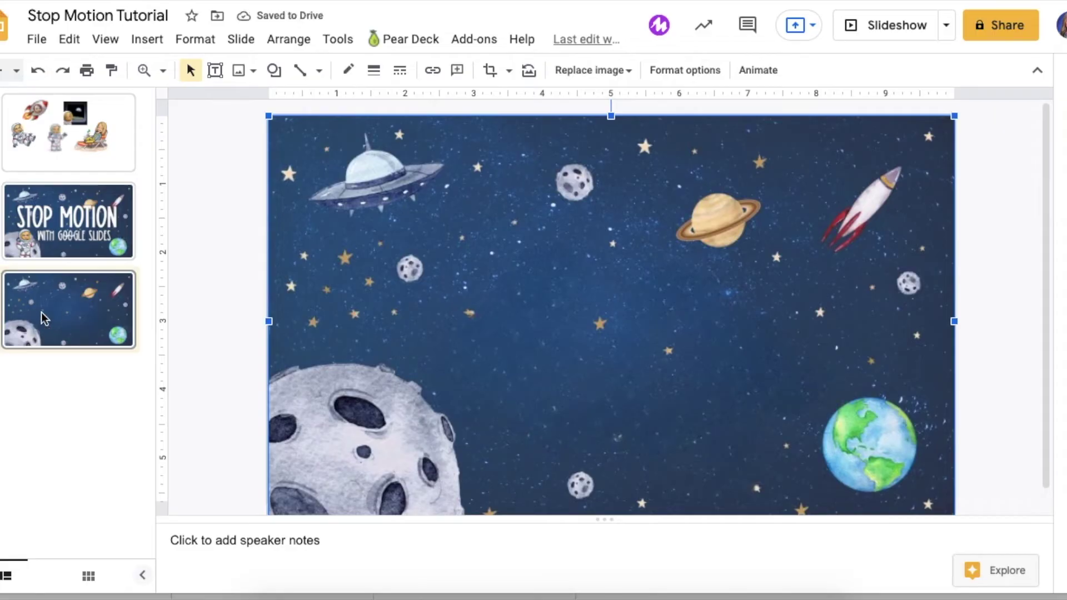
Step: Add a new slide with the Blank layout and open the image chooser for its background
left_click(18, 71)
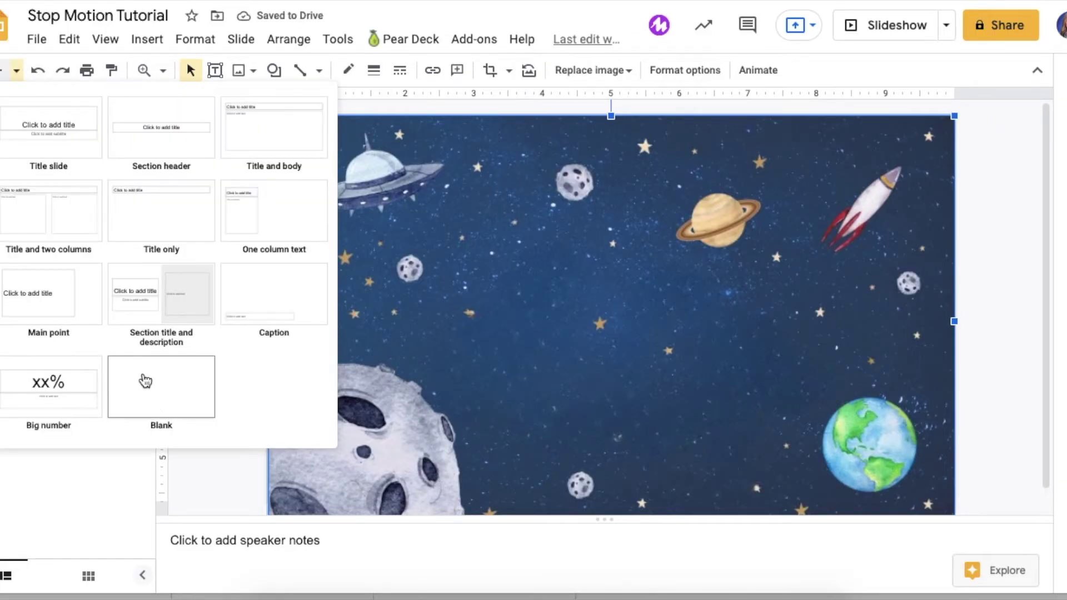
left_click(155, 378)
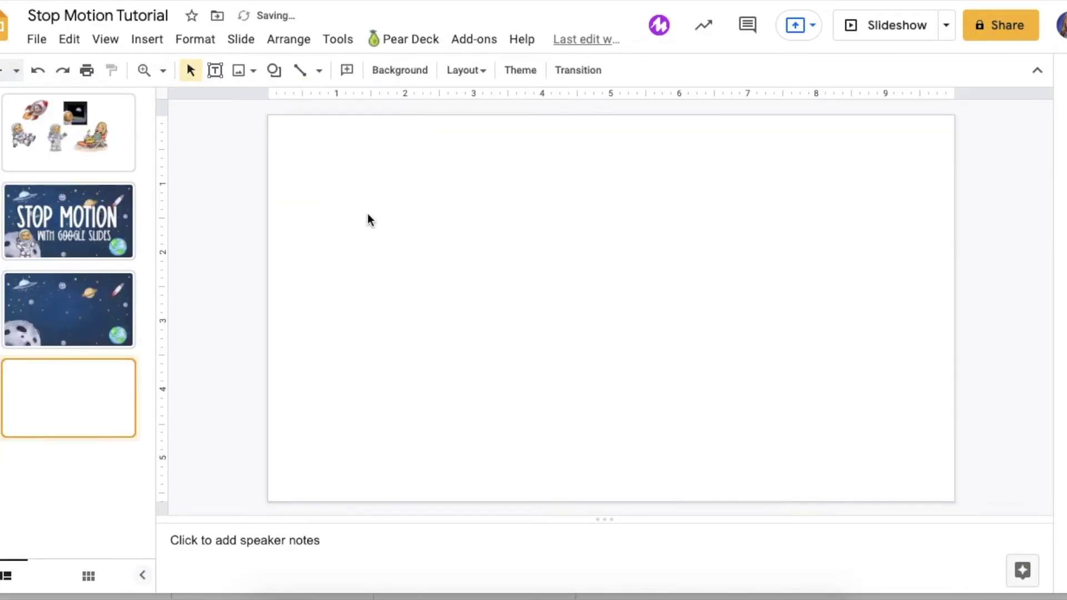
left_click(394, 71)
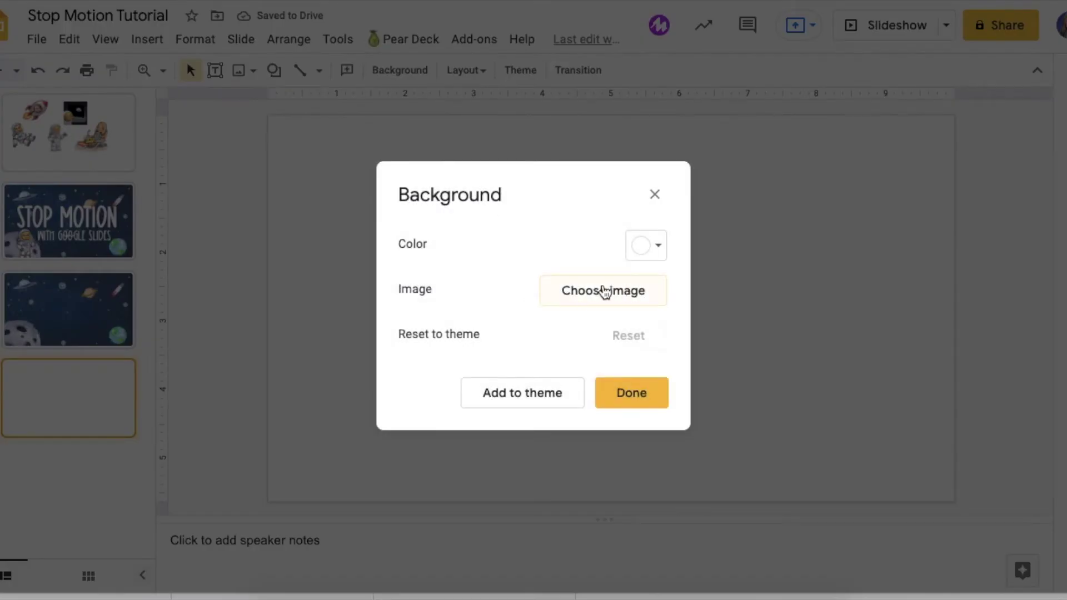
left_click(591, 291)
Step: Search Google Images for "space background wallpaper" as a possible slide background
left_click(615, 144)
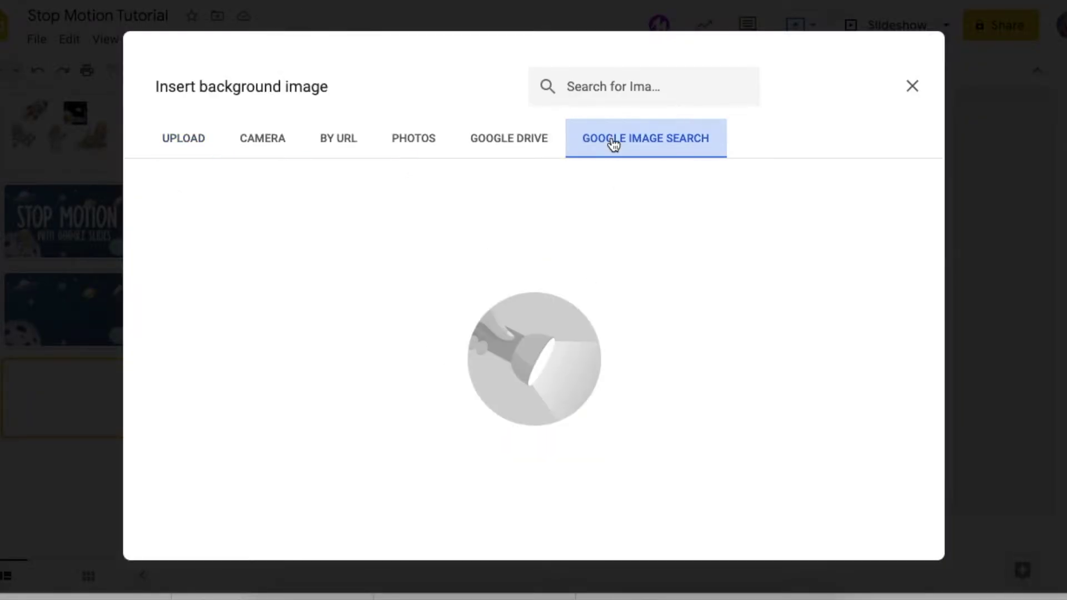
type("spa")
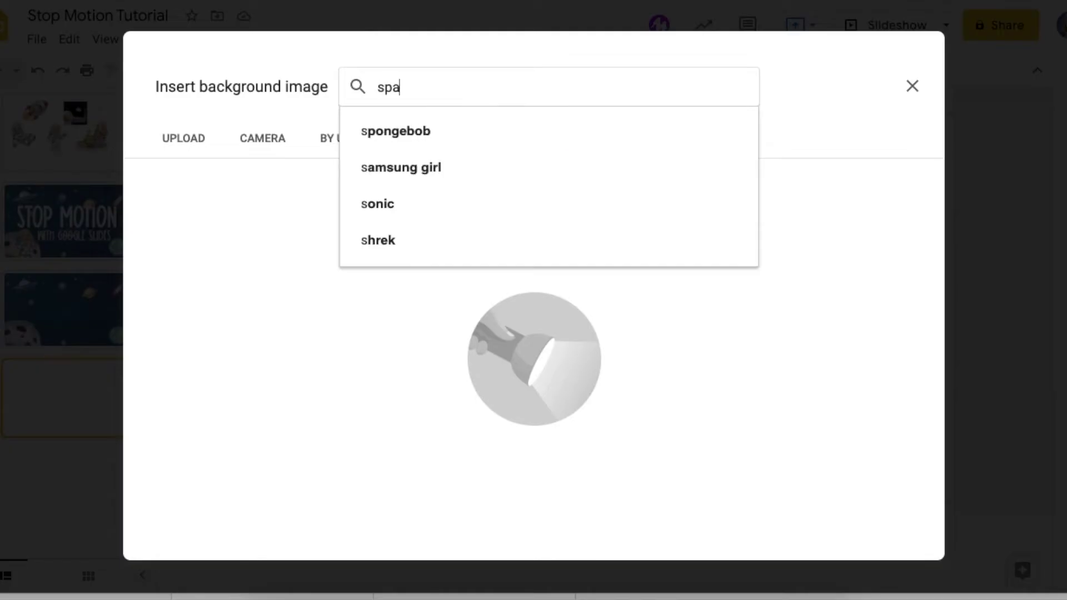
type("ce wallpa")
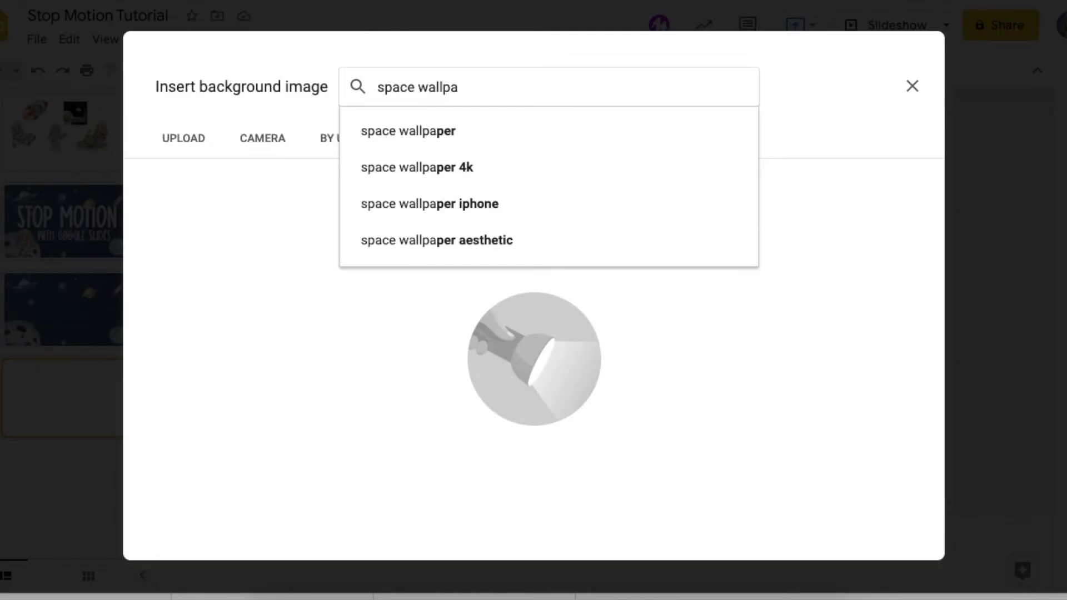
key("BackSpace")
key("BackSpace")
key("BackSpace")
key("BackSpace")
key("BackSpace")
key("BackSpace")
type("backgr")
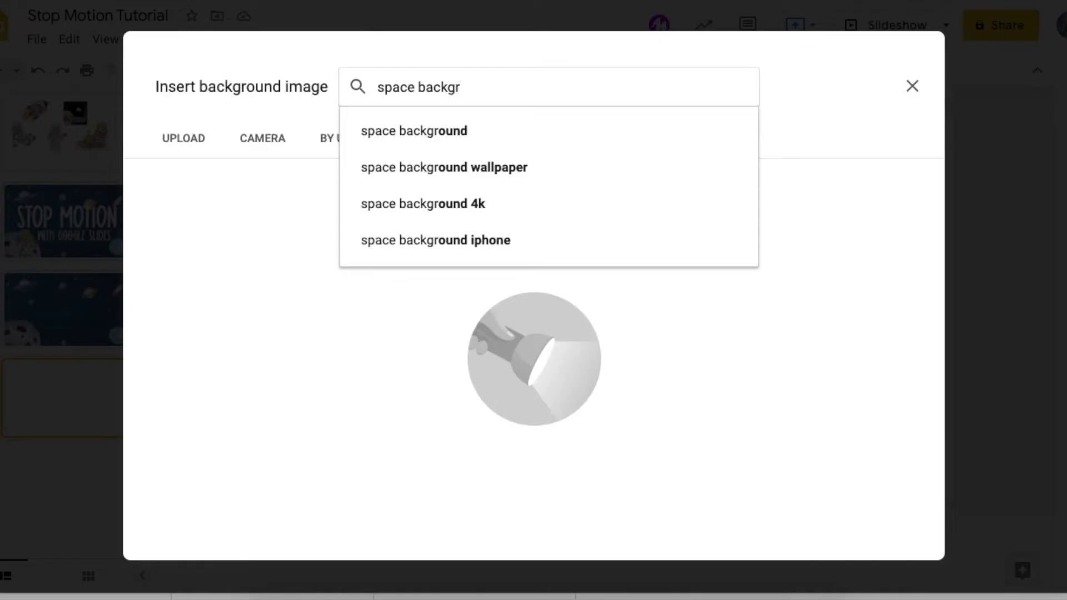
left_click(451, 167)
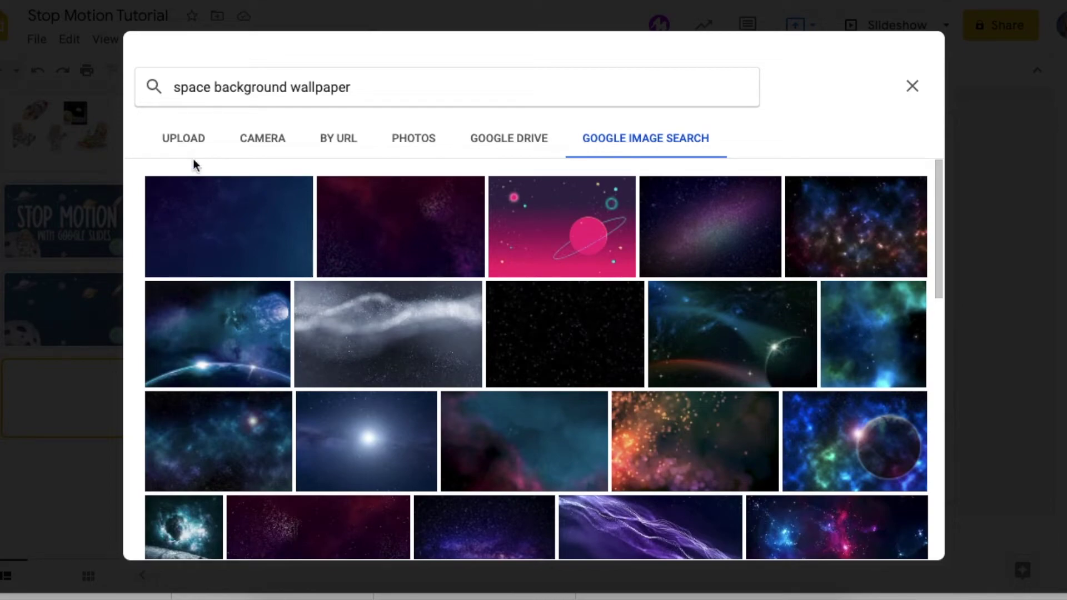
Step: Upload the downloaded cleanup-3 space picture as the new slide's background and apply it
left_click(183, 139)
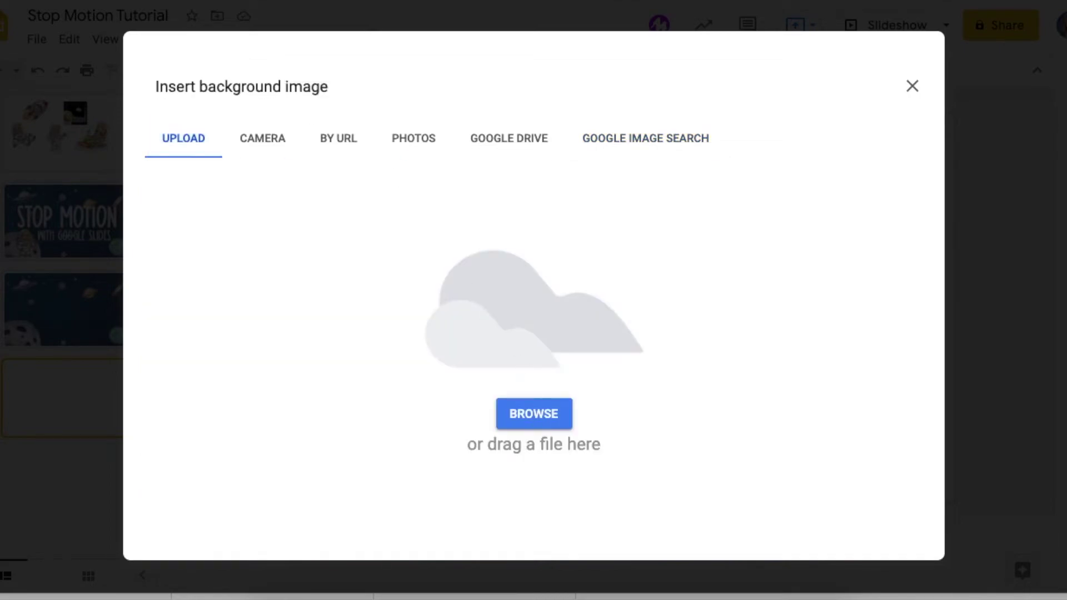
left_click(733, 596)
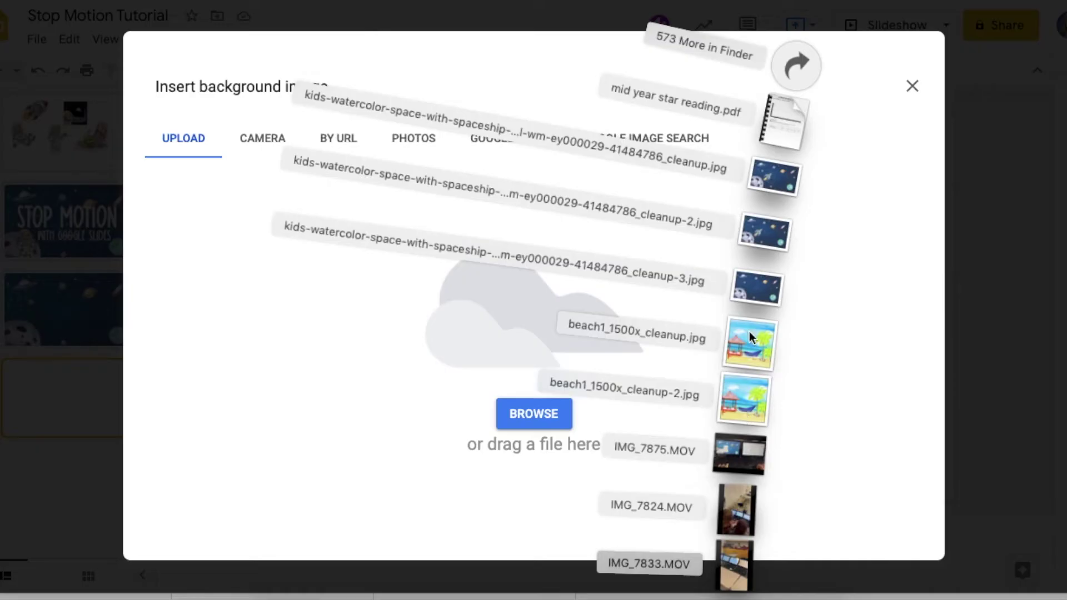
left_click_drag(758, 286, 495, 322)
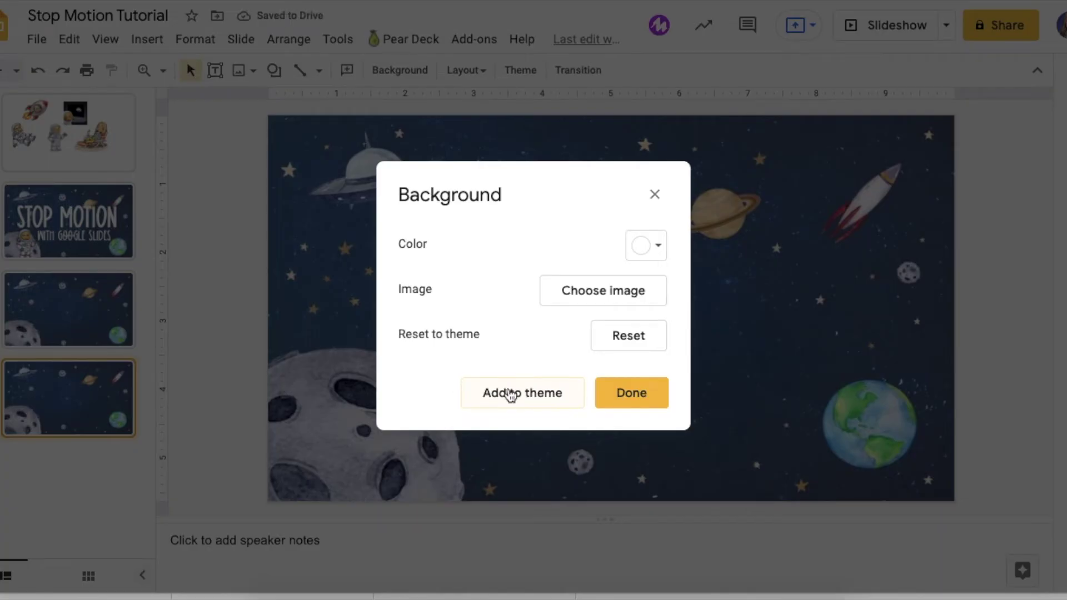
left_click(628, 397)
left_click(648, 345)
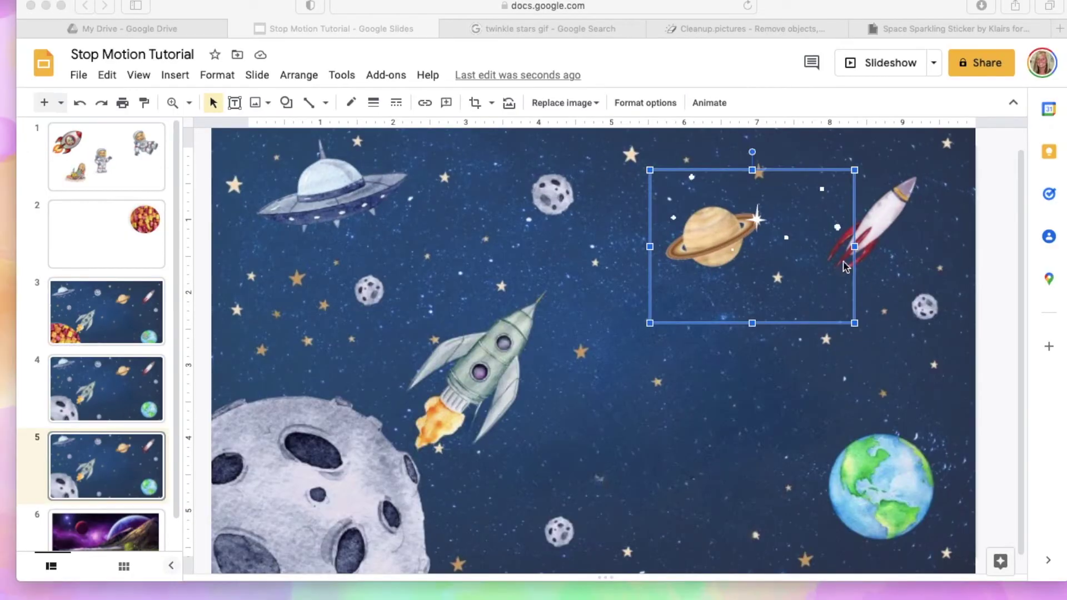
Step: Switch to GIPHY, return to the twinkle stars sticker results and browse the animated star stickers
left_click(750, 398)
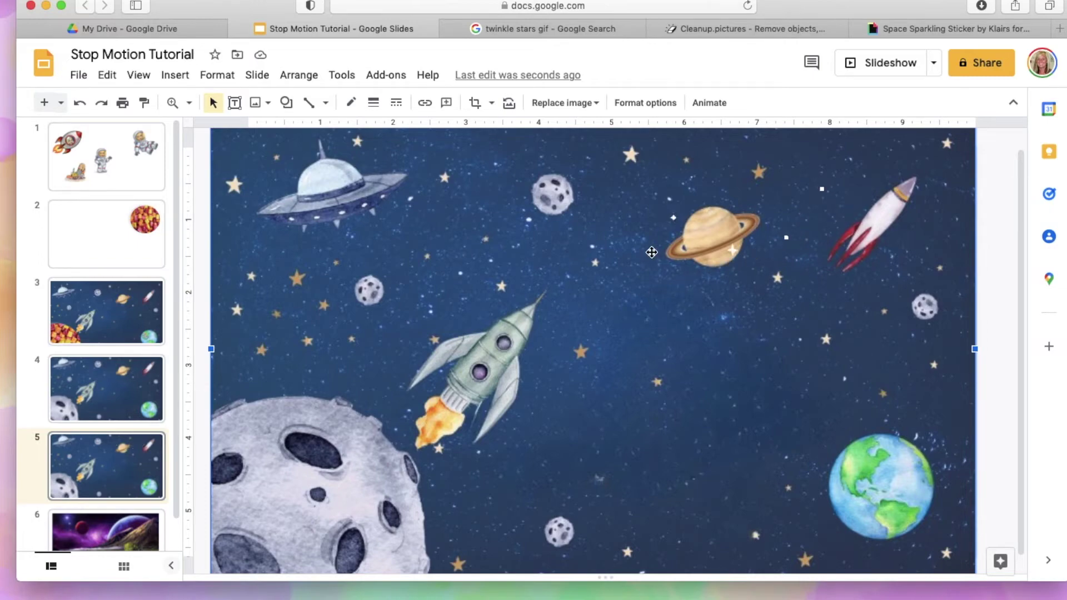
left_click(917, 28)
scroll(835, 84, "down", 2)
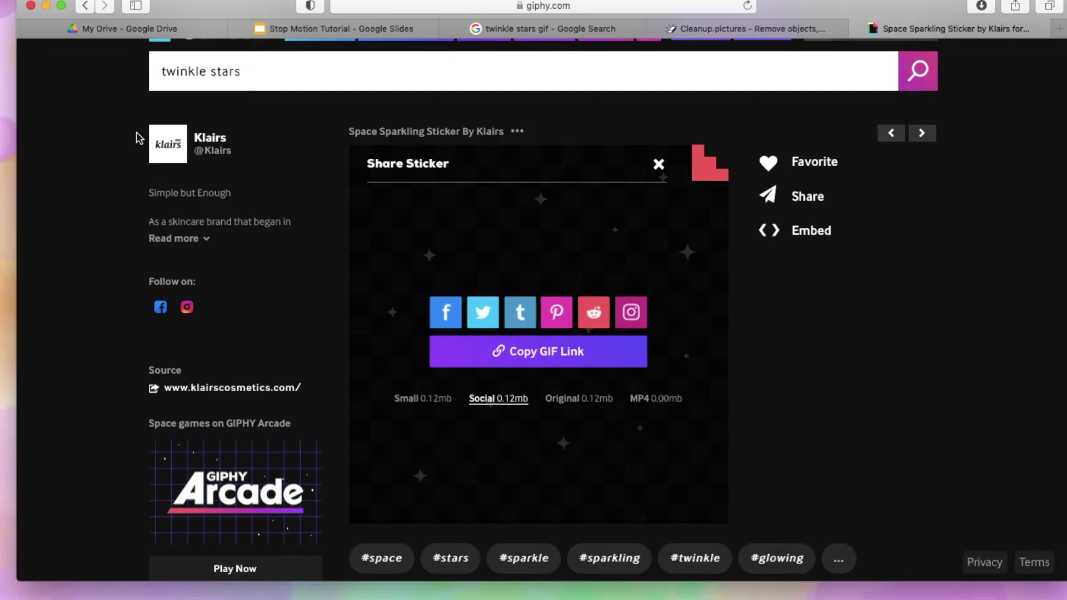
left_click(83, 7)
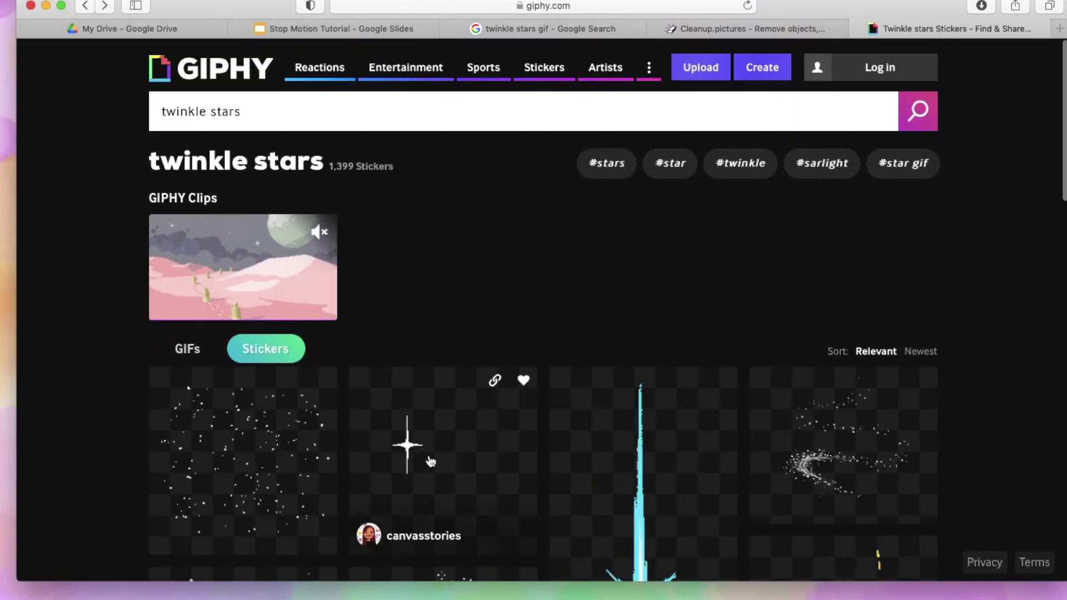
scroll(586, 460, "down", 1)
scroll(586, 460, "down", 5)
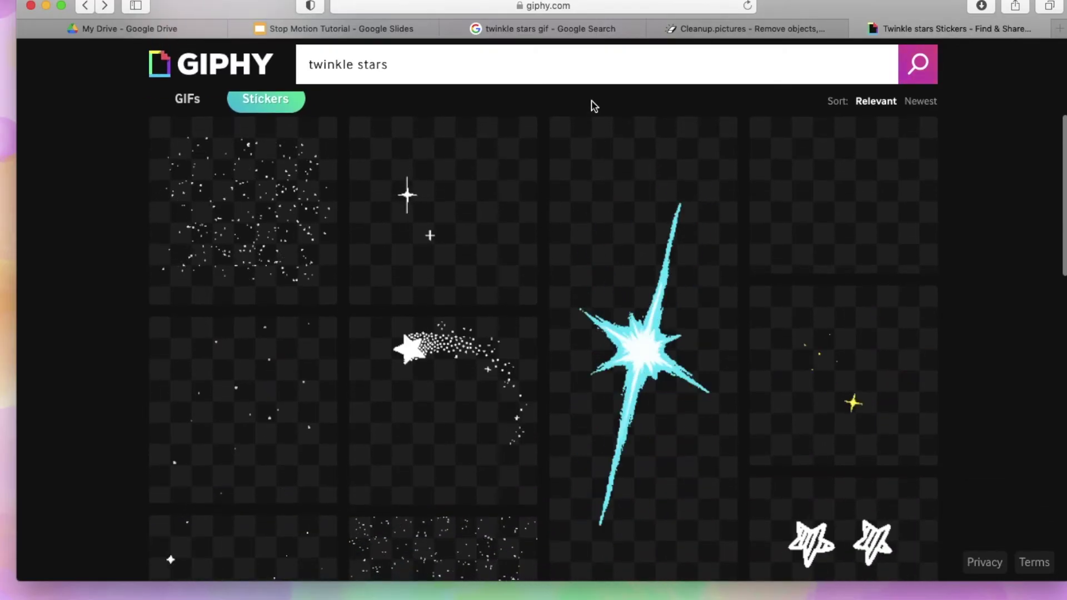
scroll(536, 405, "down", 6)
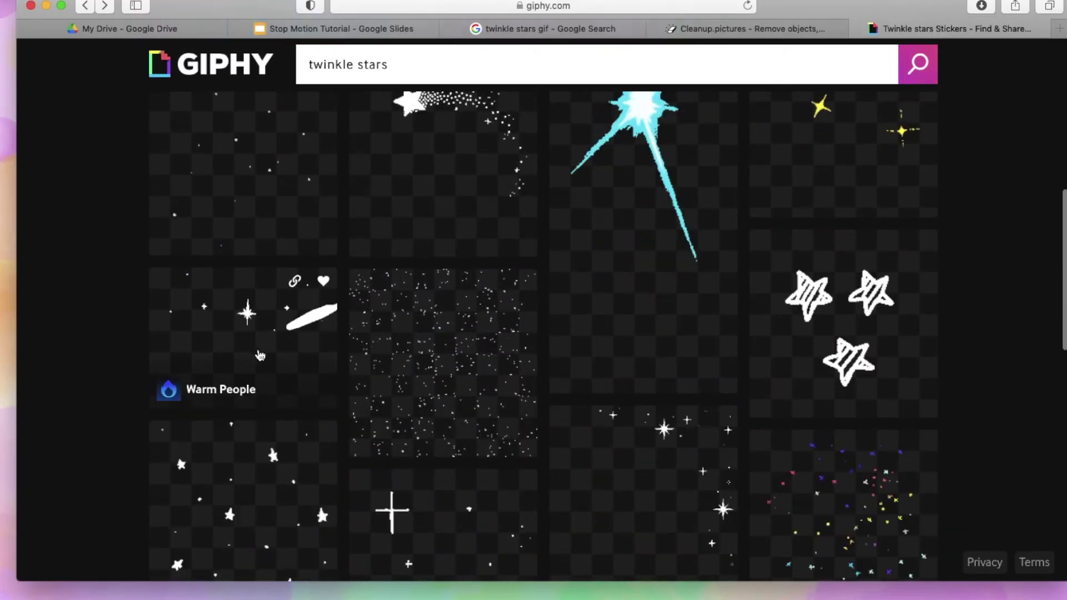
scroll(478, 385, "down", 12)
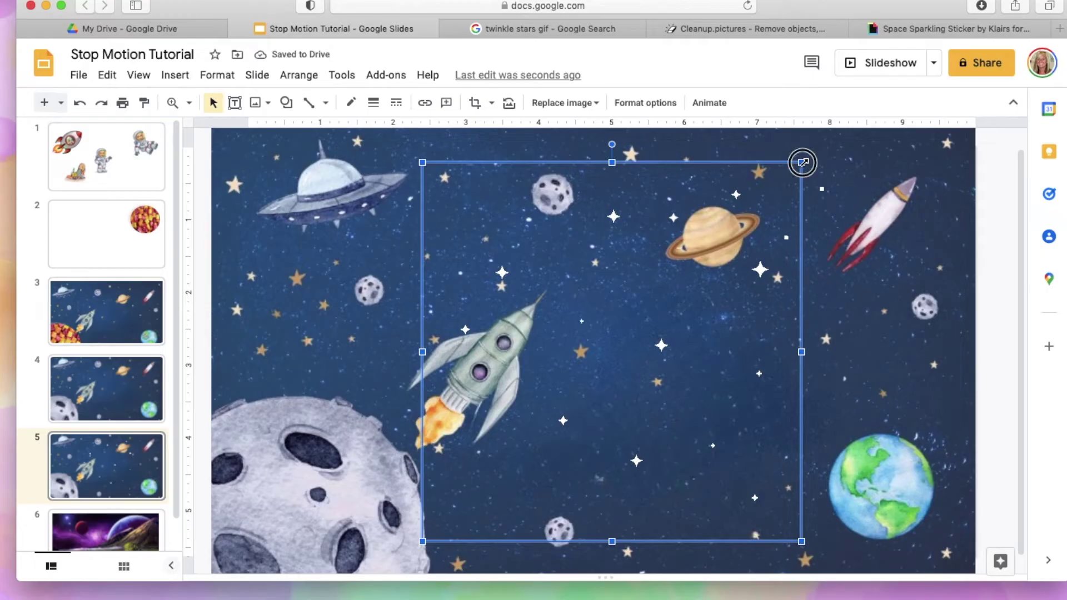
Step: Shrink the inserted sparkling stars sticker to about 2.5 inches square and move it to the slide's upper-left area
left_click_drag(802, 162, 601, 363)
left_click_drag(546, 423, 334, 253)
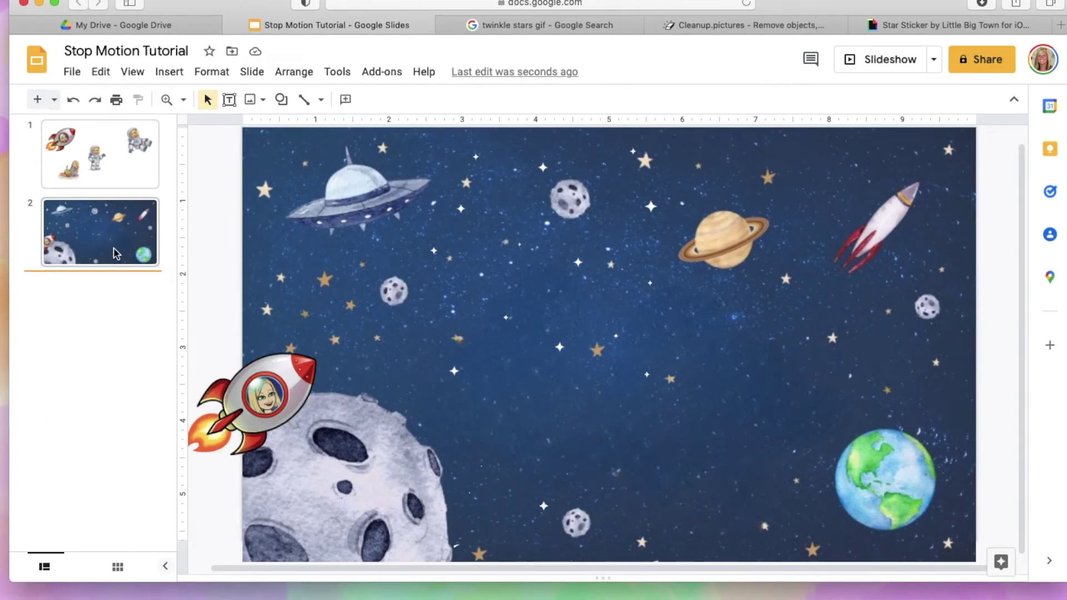
Step: Duplicate slide 2 with the space background and nudge the Bitmoji rocket slightly to the right on the copy
left_click(114, 250)
key("super+d")
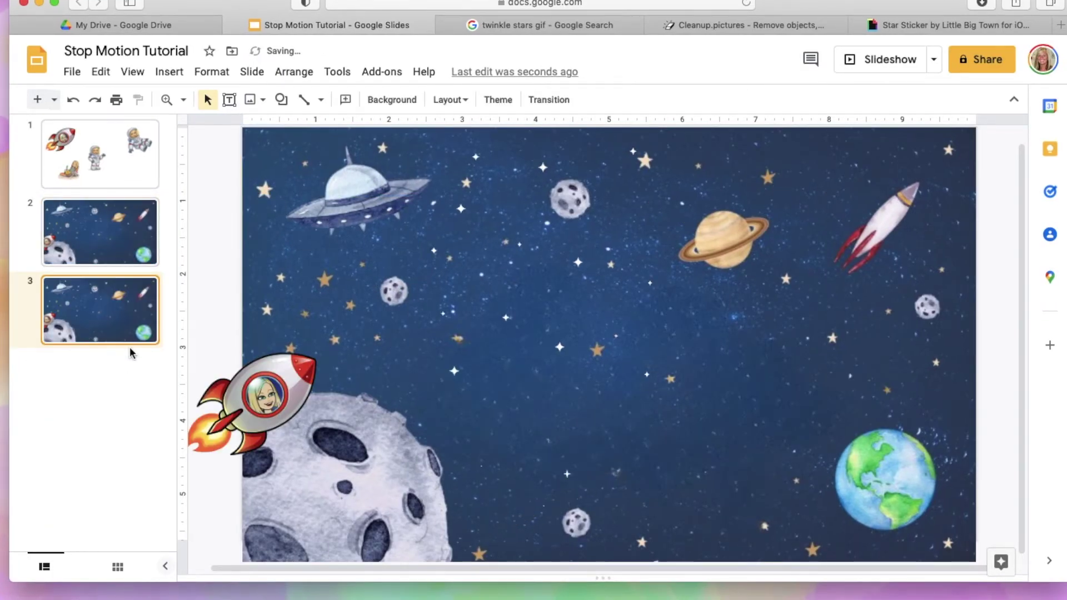
left_click(270, 391)
key("Right")
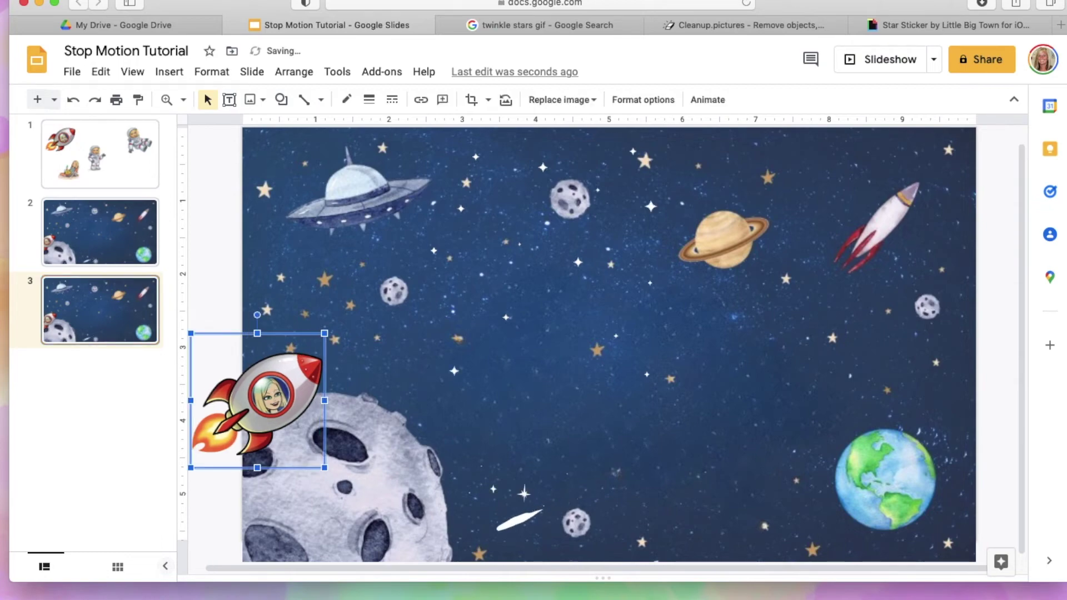
Step: Duplicate slide 3 and nudge the Bitmoji rocket slightly to the right on slide 4
left_click(118, 324)
key("super+d")
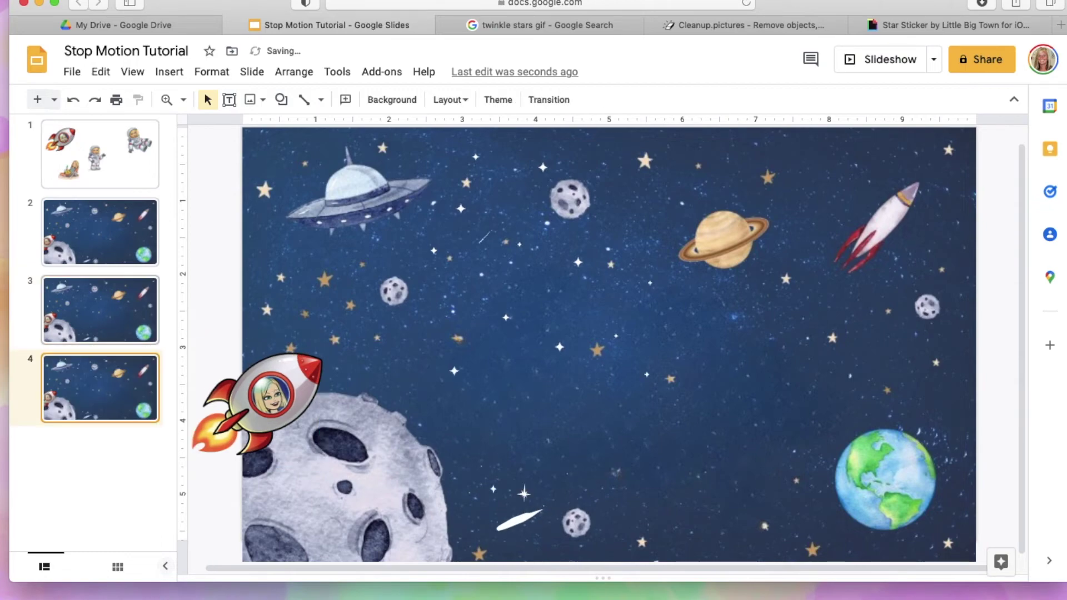
left_click(280, 396)
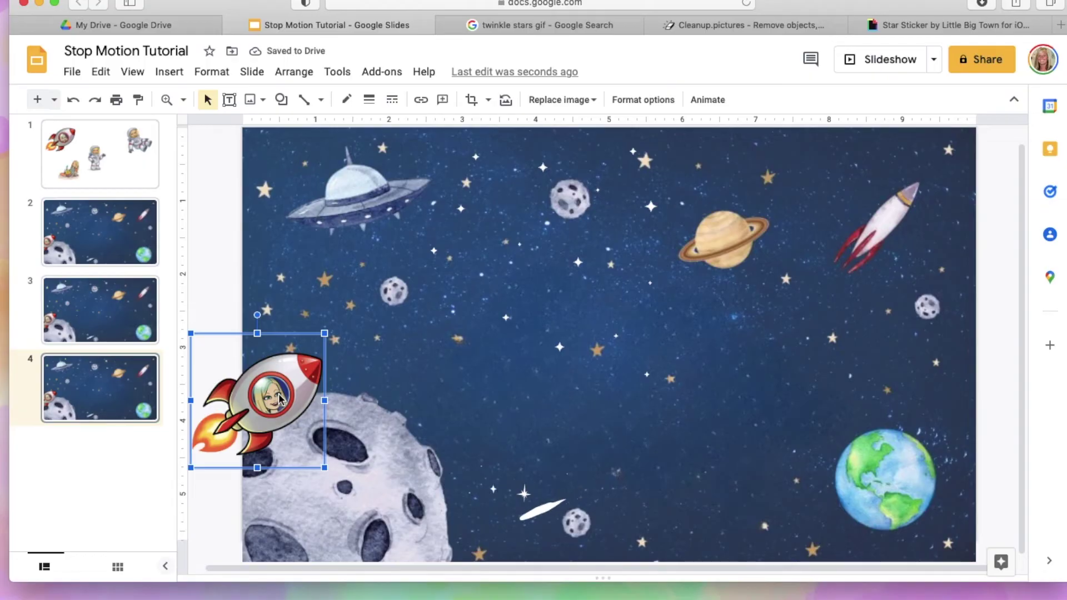
key("Right")
key("Right")
key("Right")
key("Right")
Step: Duplicate slide 4 and nudge the Bitmoji rocket a little farther right on slide 5
left_click(118, 385)
key("super+d")
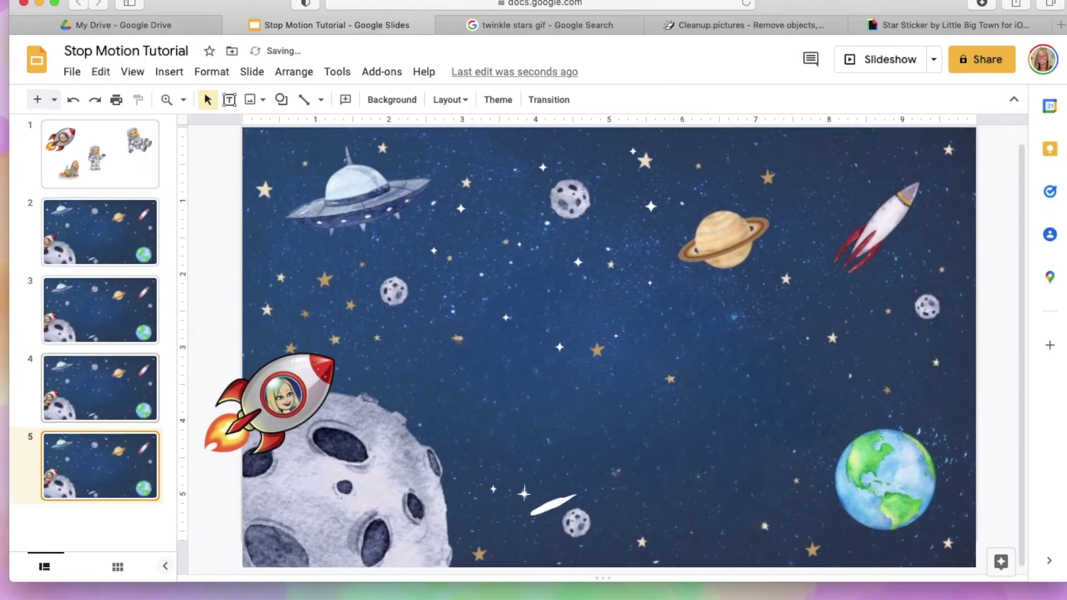
left_click(255, 408)
key("Right")
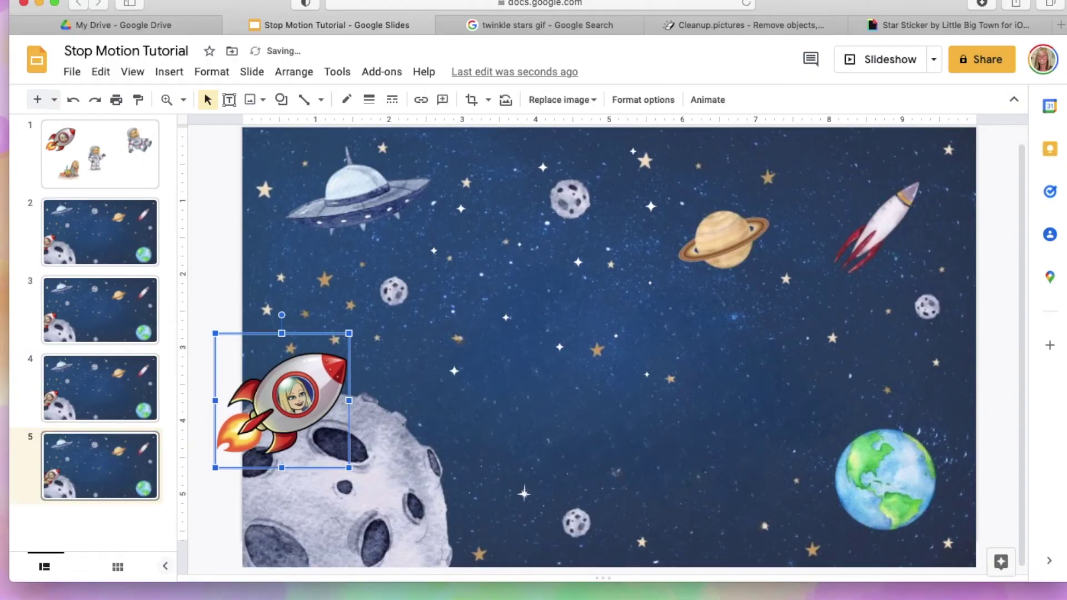
Step: Duplicate slide 5 and nudge the Bitmoji rocket slightly right on slide 6
left_click(122, 467)
key("super+d")
left_click(278, 400)
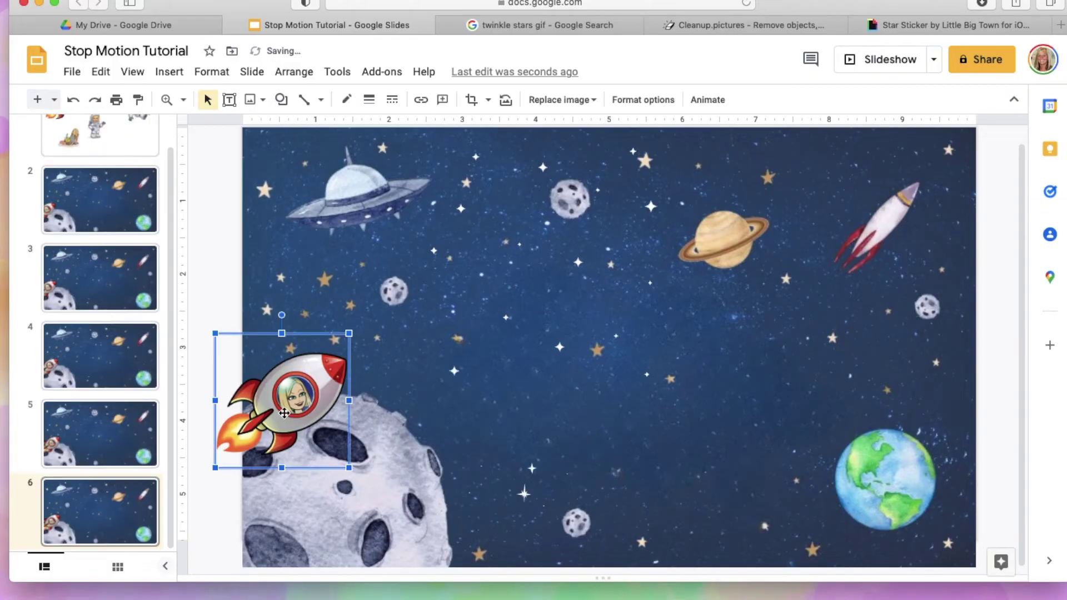
key("Right")
key("Right")
key("Right")
key("Right")
key("Right")
key("Right")
Step: Step back and forth through the slides from slide 2 onward to check the rocket's stop-motion movement
left_click(100, 202)
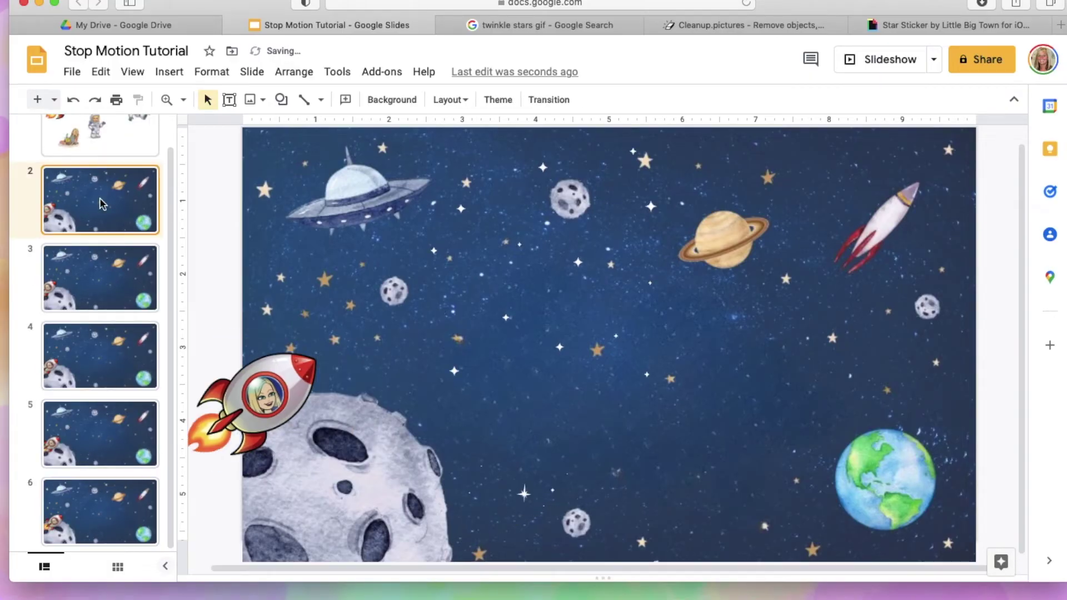
key("Down")
key("Down")
key("Down")
key("Down")
key("Up")
key("Up")
key("Up")
key("Up")
key("Up")
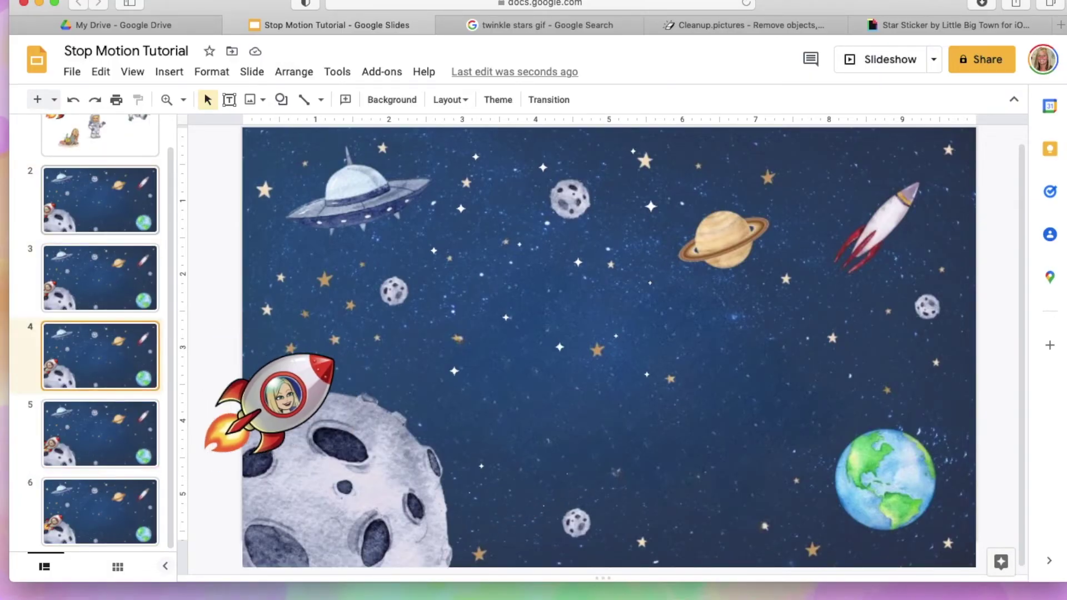
left_click(100, 209)
scroll(102, 209, "down", 3)
Step: Duplicate slide 6 and nudge the Bitmoji rocket farther right across the moon on slide 7
left_click(91, 500)
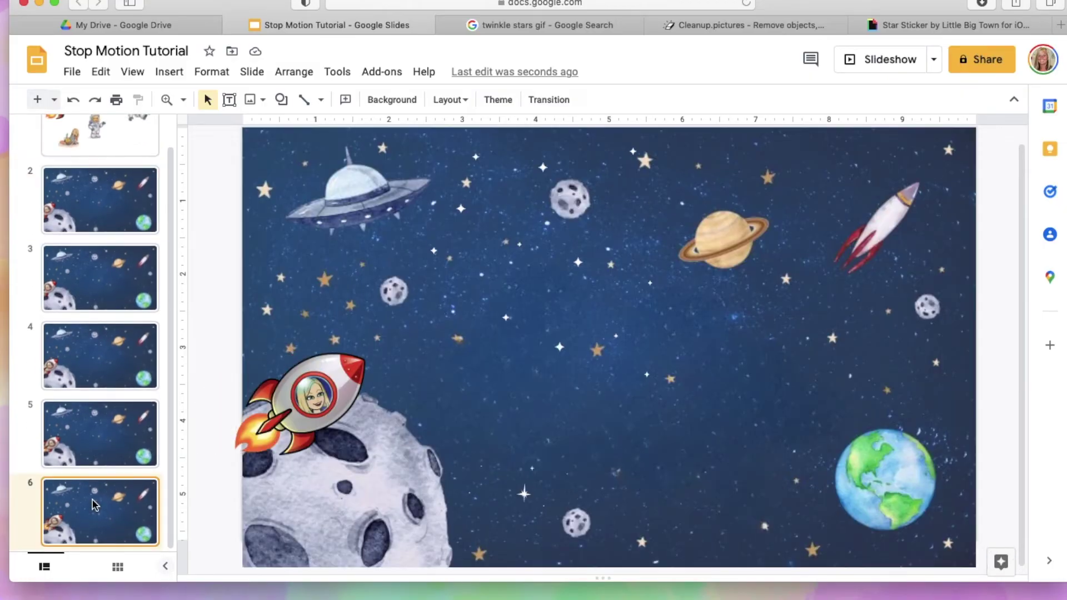
key("super+d")
left_click(313, 409)
key("Right")
key("Right")
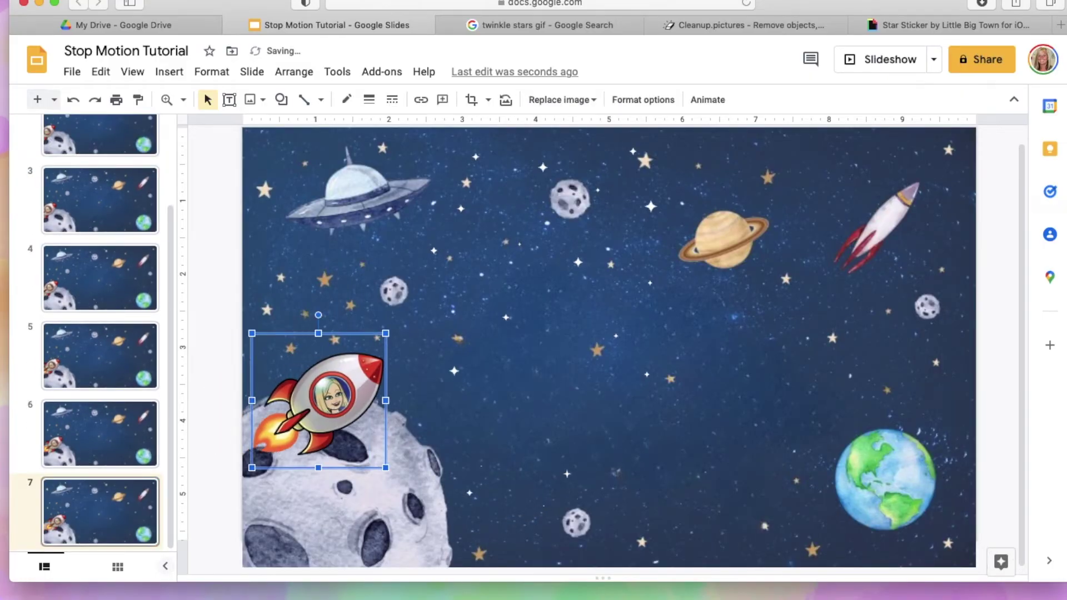
Step: Duplicate slide 7 and nudge the Bitmoji rocket slightly right on slide 8
left_click(83, 496)
key("super+d")
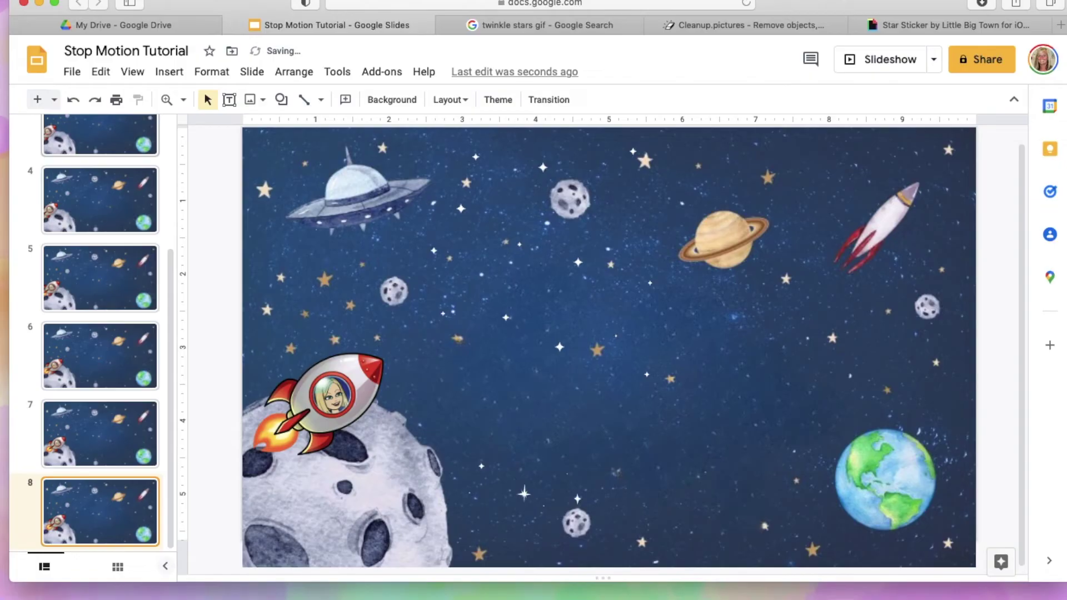
left_click(348, 413)
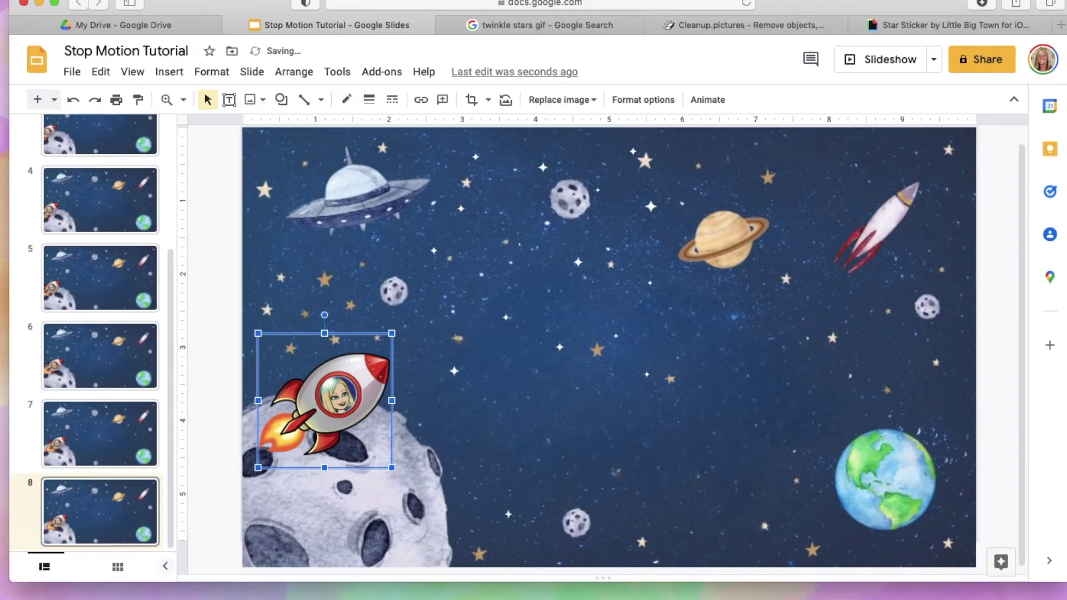
key("Right")
key("Right")
key("Right")
Step: Rotate the Bitmoji rocket slightly clockwise on slide 8
left_click_drag(338, 310, 348, 316)
left_click(77, 102)
left_click(348, 329)
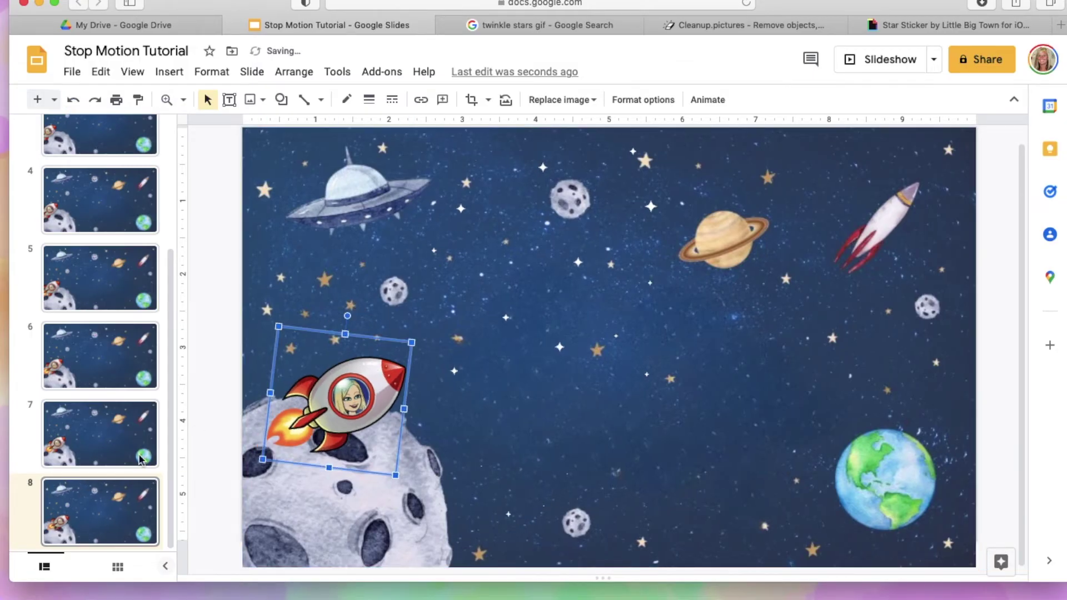
Step: Duplicate slide 8 and move the tilted rocket slightly up and to the right on slide 9
left_click(107, 495)
key("super+d")
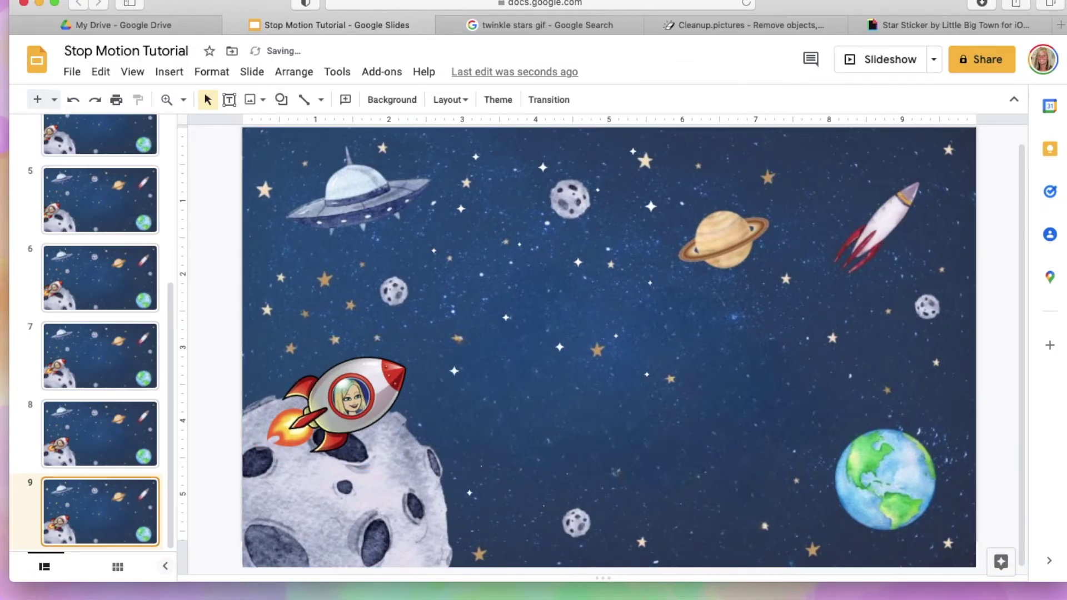
left_click_drag(346, 405, 358, 399)
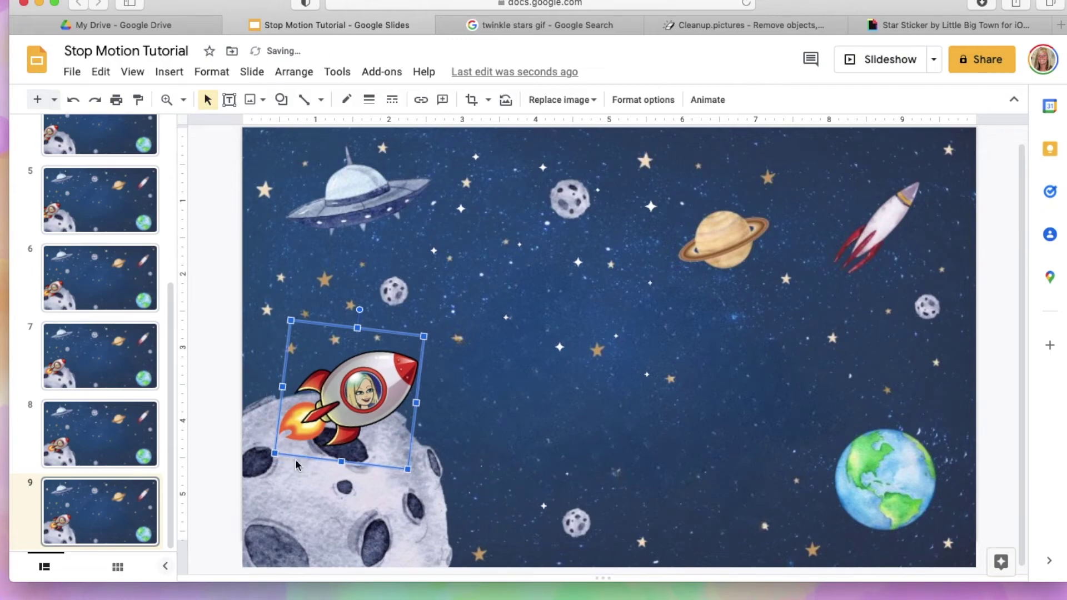
Step: Duplicate slide 9 and nudge the rocket slightly up and to the right on slide 10
left_click(110, 544)
key("super+d")
left_click(328, 421)
key("Up")
key("Right")
key("Right")
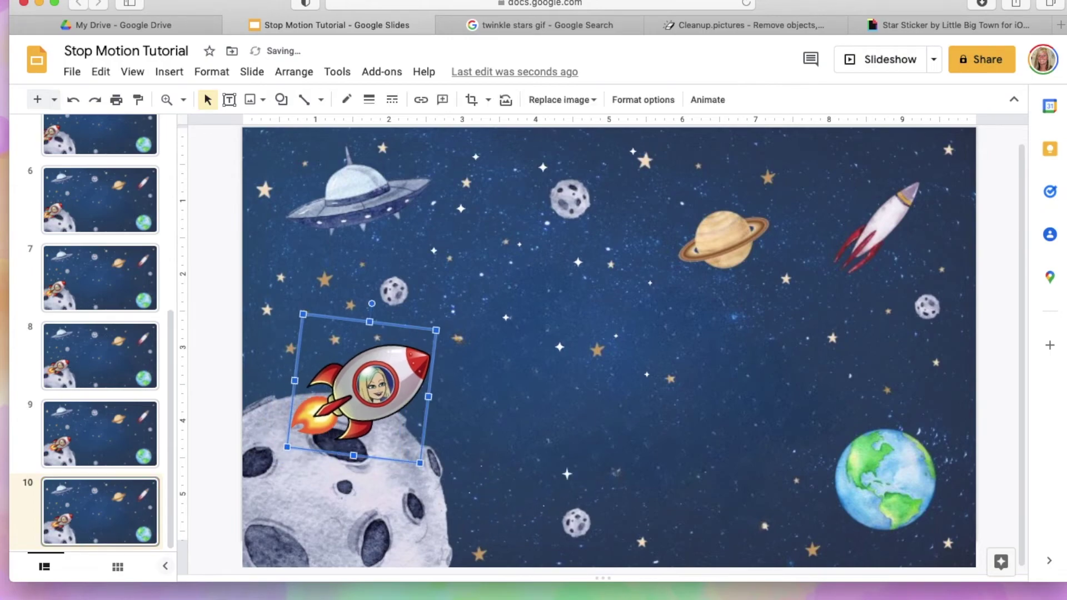
Step: Step through slides 6 to 10 to check the rocket's movement
left_click(113, 205)
key("Down")
key("Down")
key("Down")
key("Down")
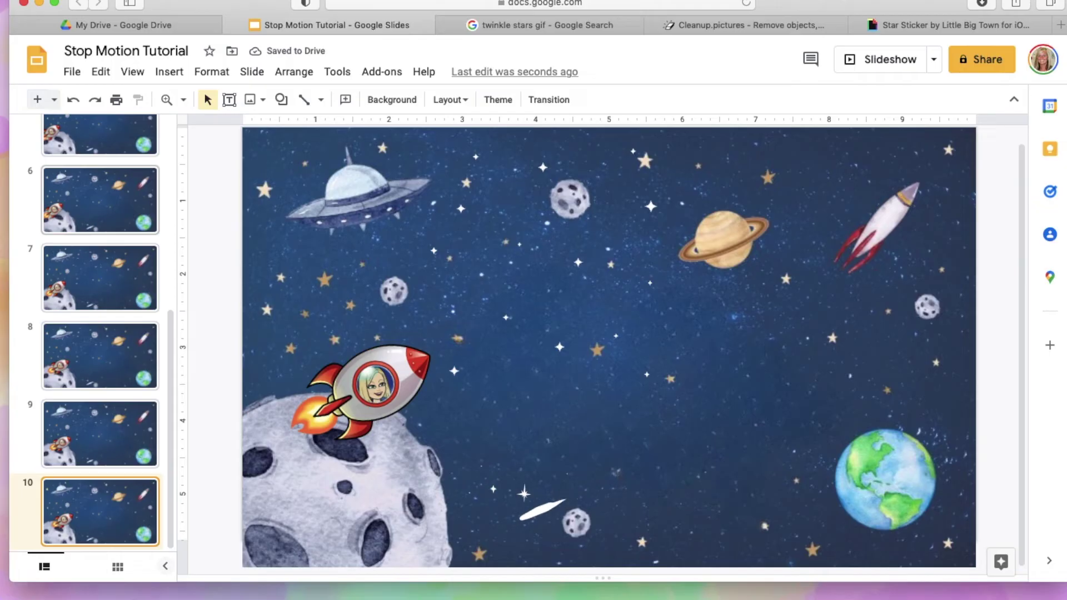
Step: Duplicate slide 10 and move the rocket slightly up and to the right on slide 11
key("super+d")
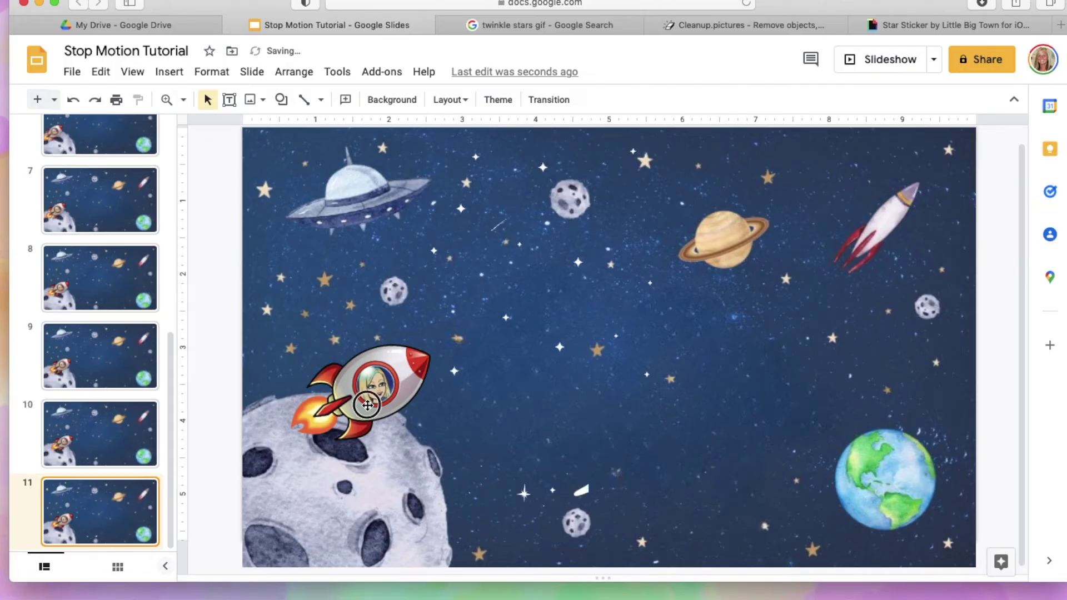
left_click(367, 409)
left_click_drag(367, 409, 380, 402)
Step: Add slides 12 to 14 by duplicating the latest frame, moving the rocket up and right along its path
left_click(164, 527)
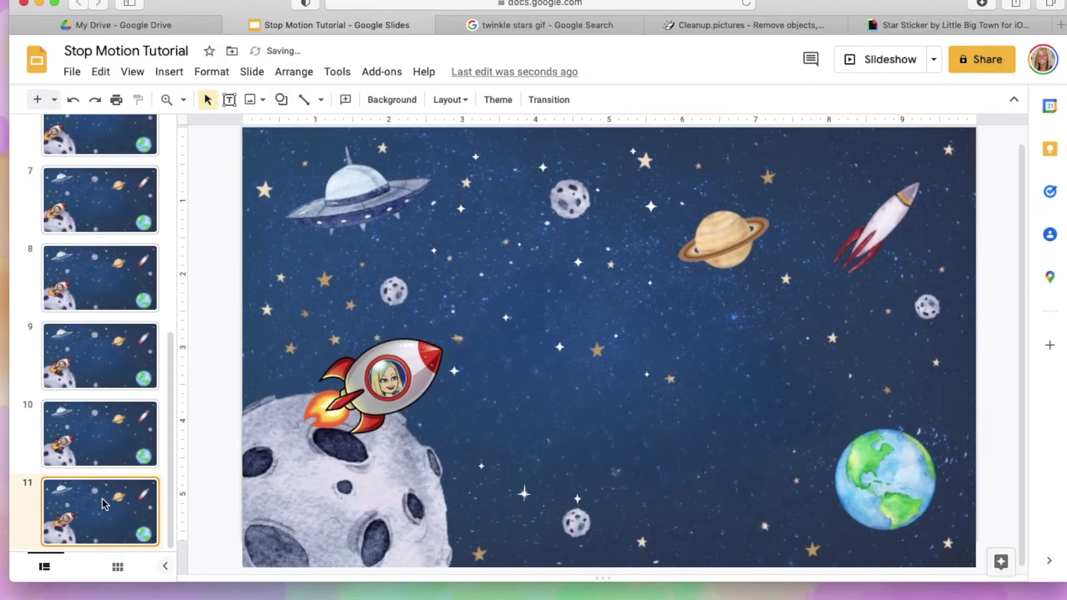
key("super+d")
left_click(355, 399)
left_click_drag(356, 399, 404, 370)
left_click(95, 508)
key("super+d")
left_click(127, 522)
key("super+d")
Step: Undo the accidental star sticker change on slide 14 and move the rocket slightly up and to the right
left_click(422, 387)
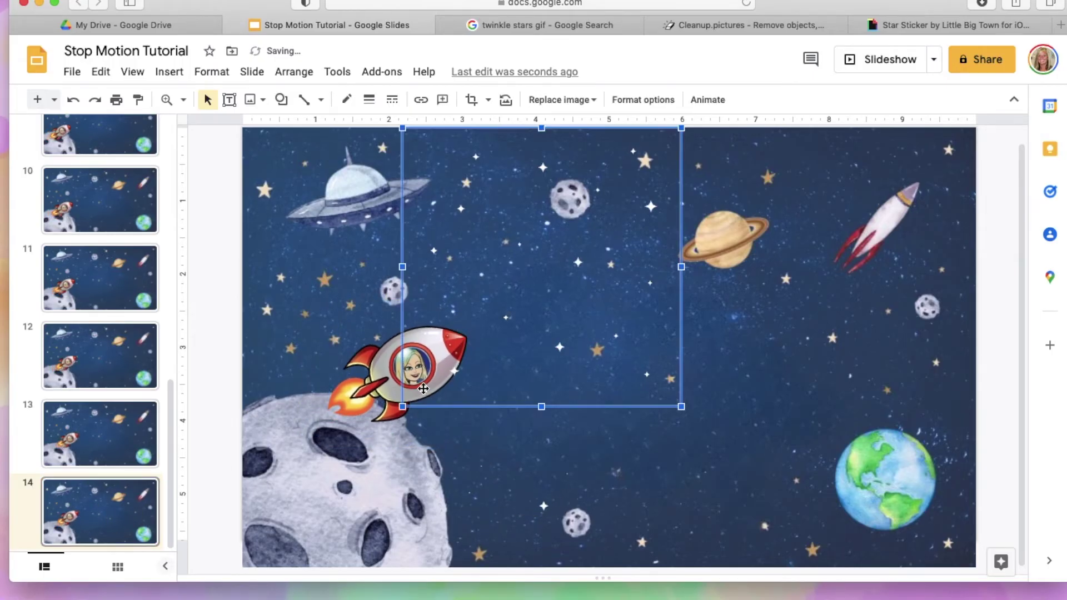
left_click(73, 100)
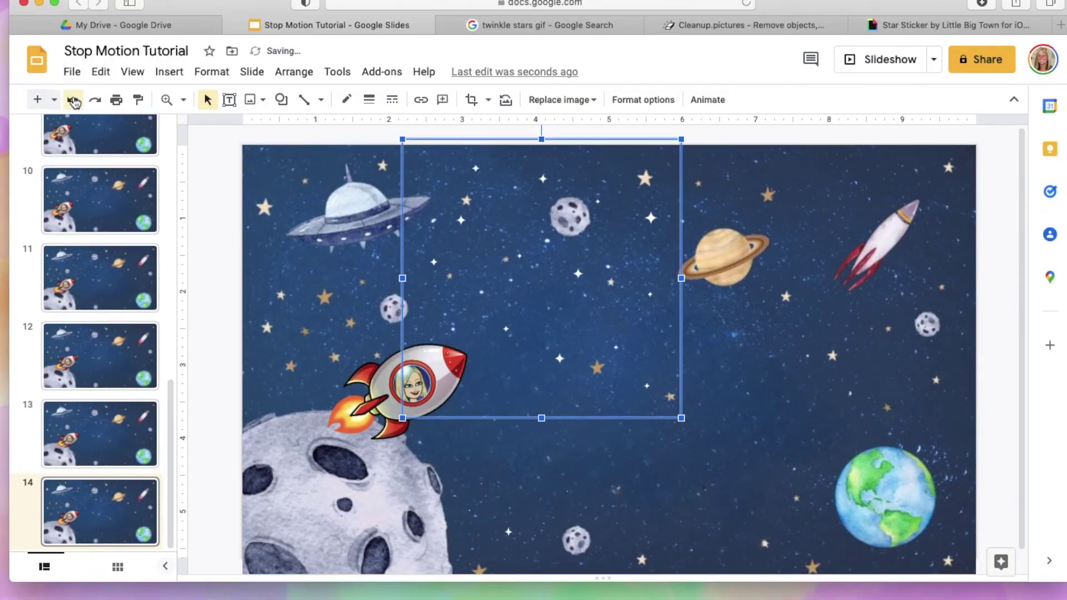
key("super+d")
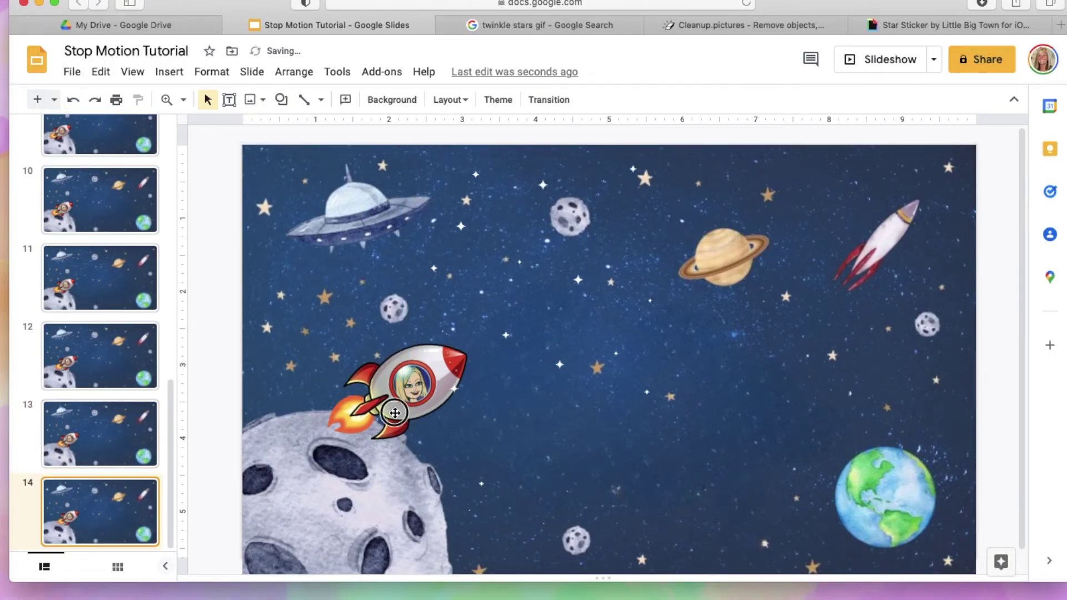
left_click(406, 383)
key("Right")
key("Right")
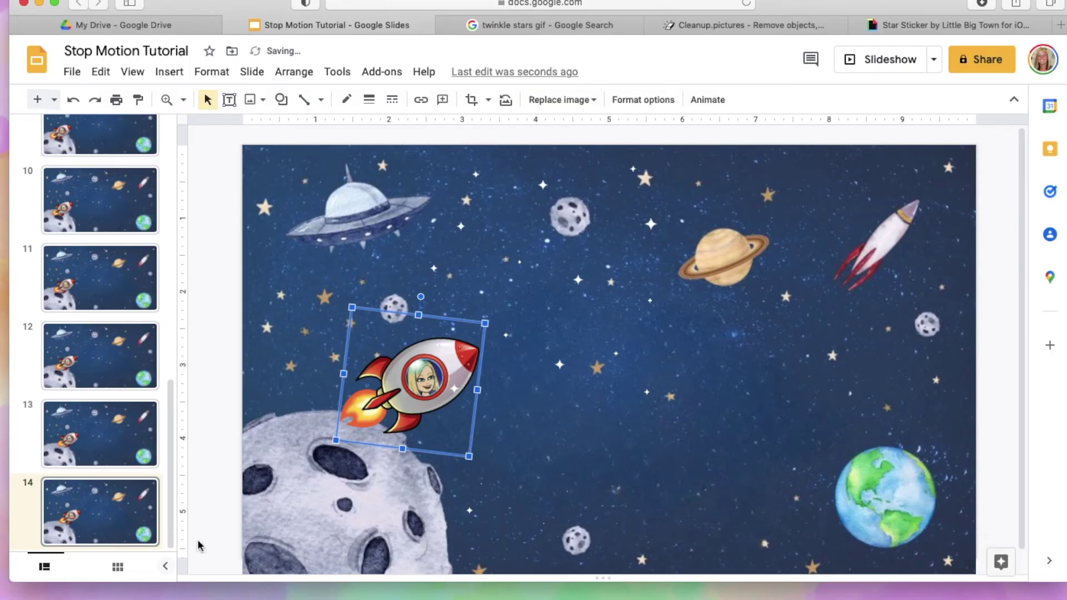
Step: Duplicate slide 14 and move the rocket slightly up and to the right on slide 15
key("super+d")
left_click(432, 403)
left_click(371, 417)
left_click_drag(388, 403, 399, 391)
Step: Try to change the stacking order of the star sticker that overlaps the rocket on slide 15
right_click(423, 389)
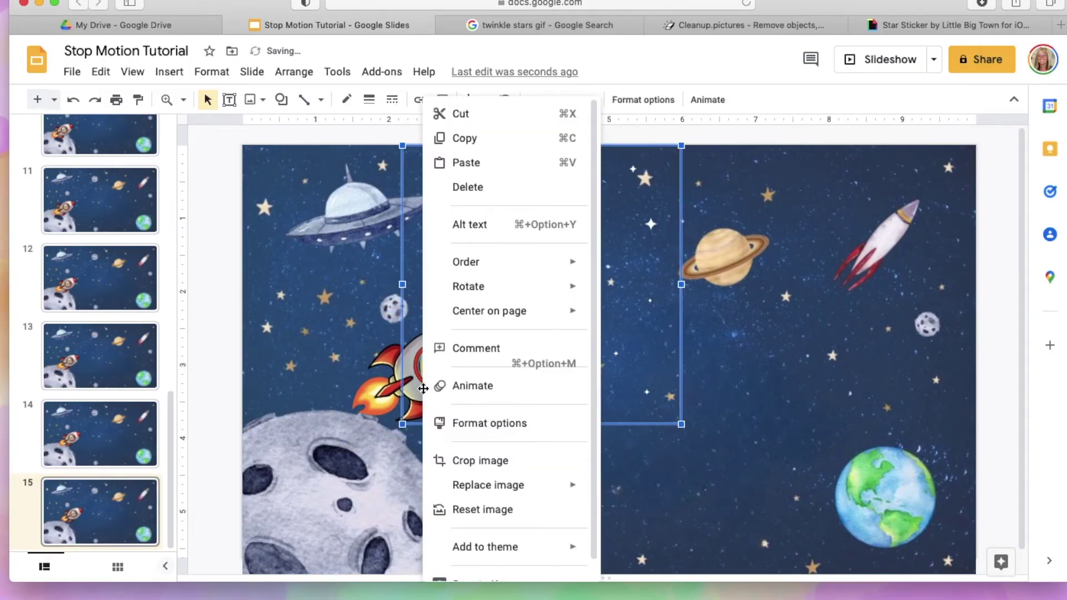
mouse_move(512, 260)
left_click(625, 268)
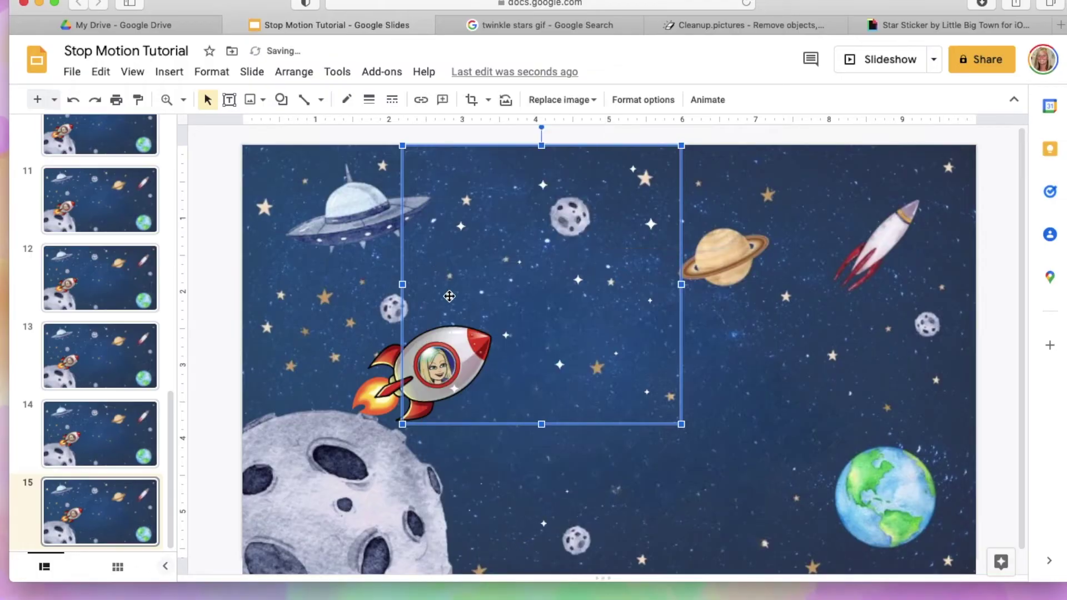
left_click(387, 393)
Step: Duplicate slide 15 and move the rocket up and right, clear of the moon, on slide 16
left_click(106, 509)
key("super+d")
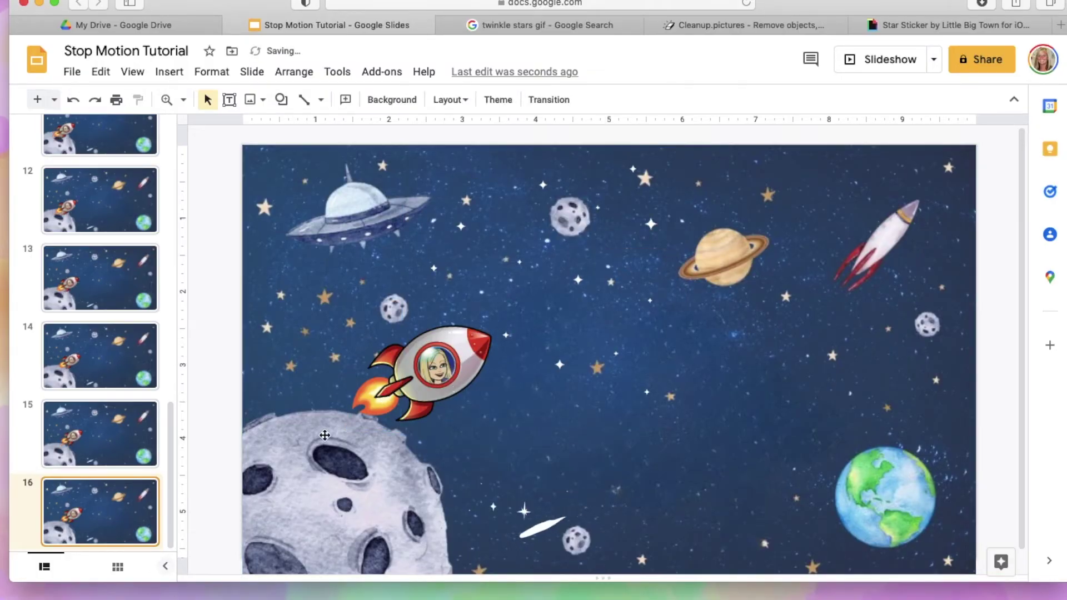
left_click(366, 395)
left_click_drag(366, 398, 385, 392)
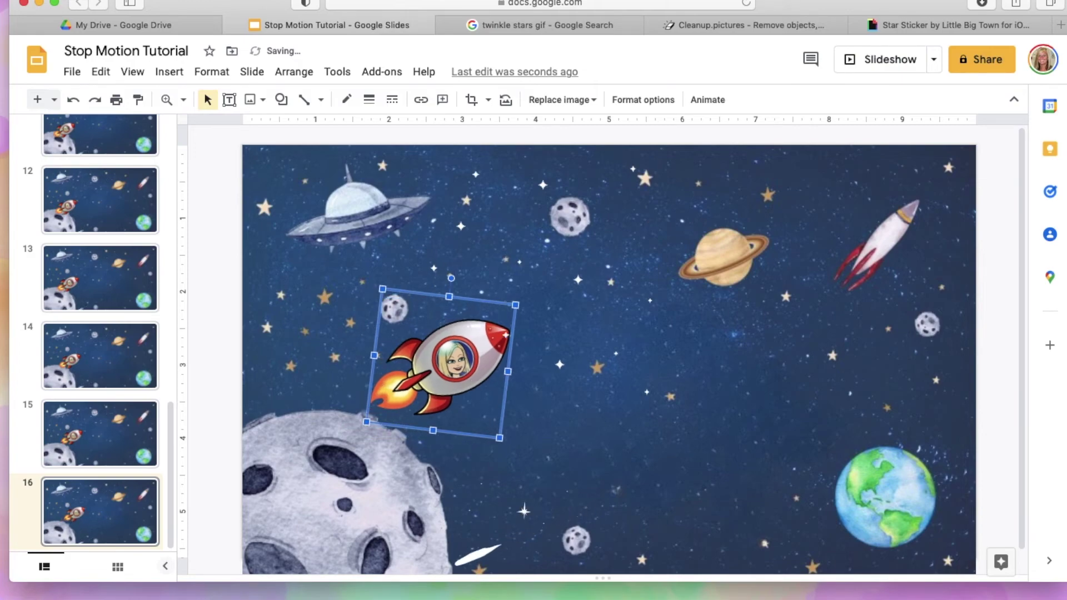
Step: Step through the frames from slide 2 to slide 16 to check the animation so far
scroll(120, 445, "up", 15)
left_click(100, 466)
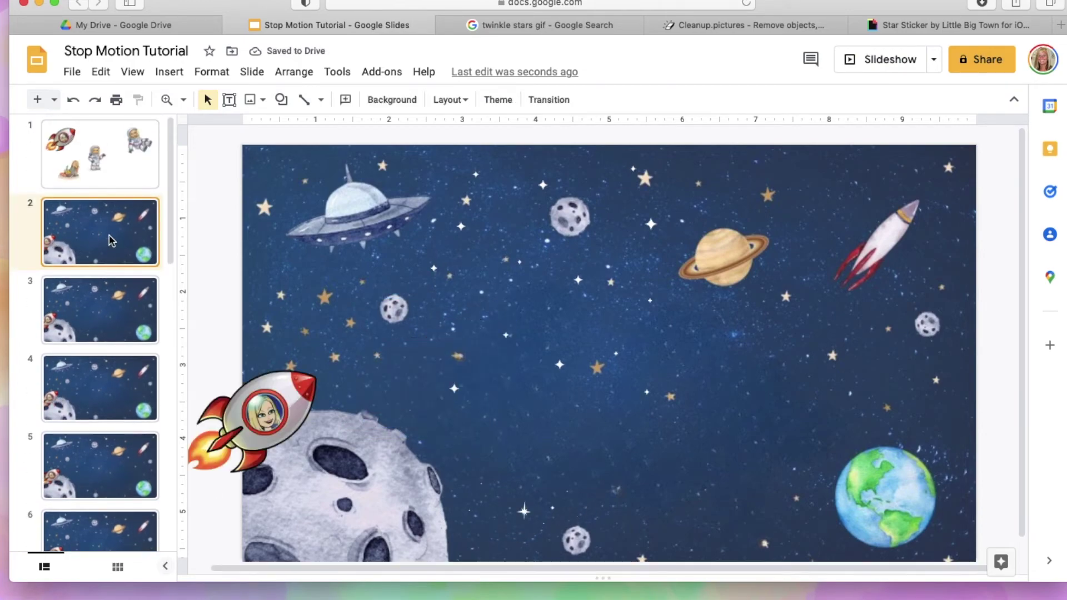
key("Down")
key("Down")
key("Down")
key("Down")
key("Down")
key("Down")
key("Down")
key("Down")
key("Down")
key("Down")
key("Down")
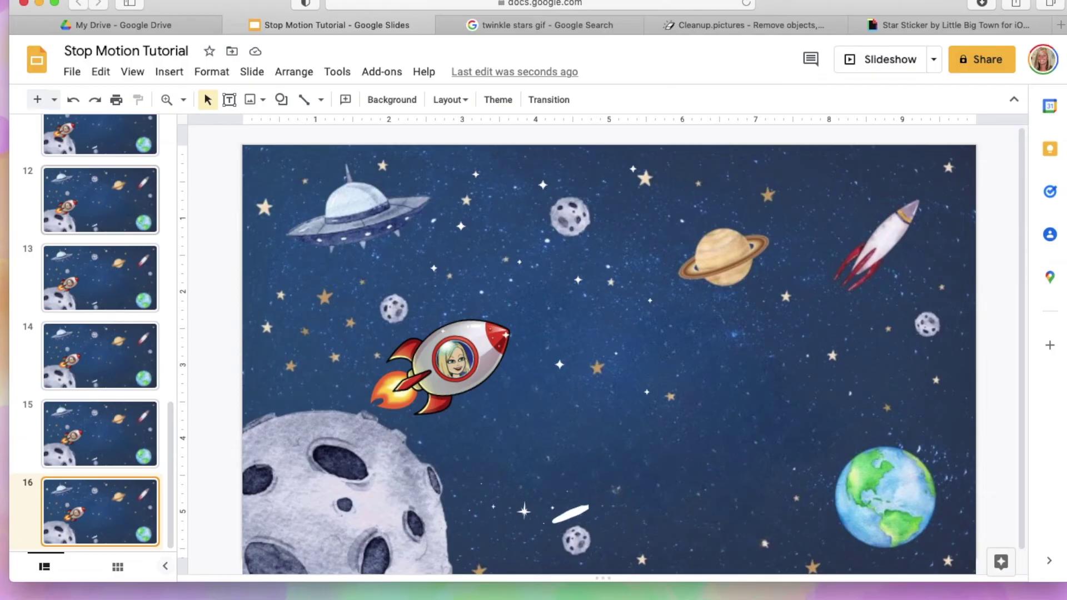
Step: Duplicate slide 16, then shift the rocket slightly up and rotate it counterclockwise on slide 17
key("super+d")
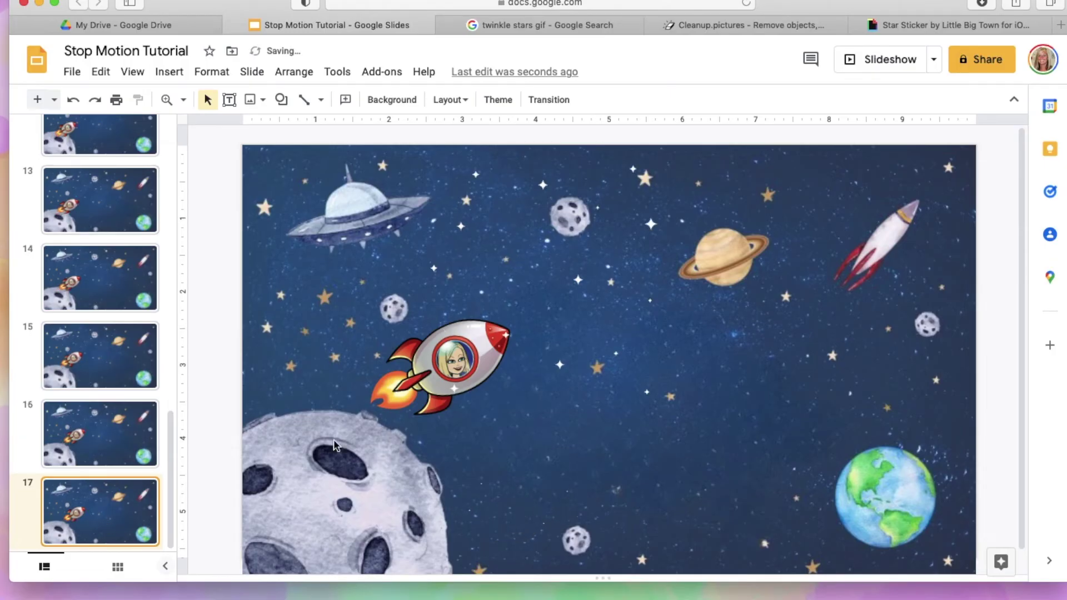
left_click(486, 358)
left_click(399, 401)
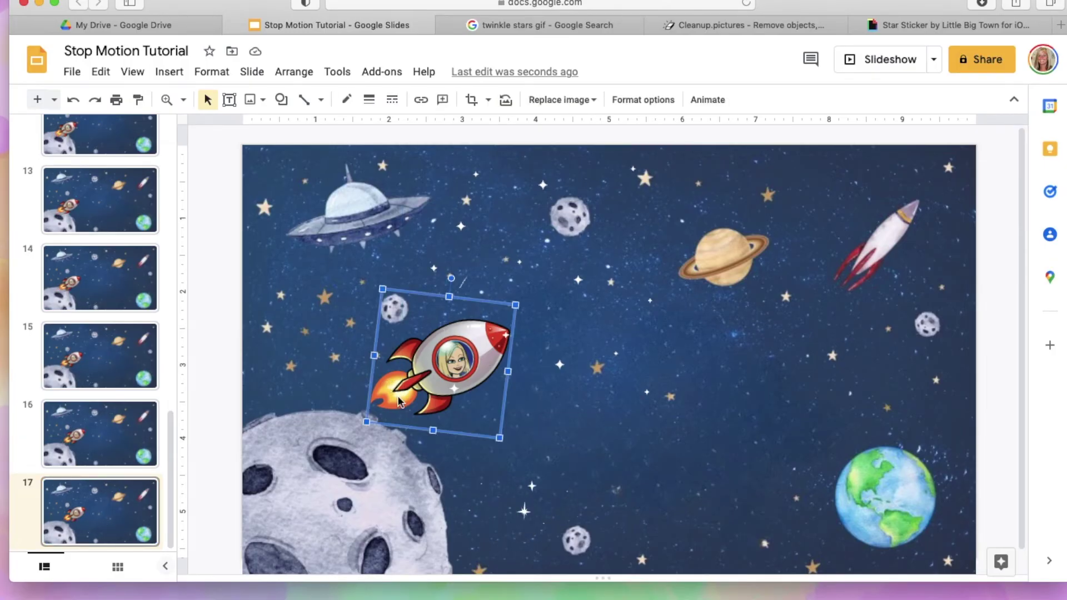
left_click_drag(398, 402, 406, 394)
left_click_drag(460, 271, 446, 272)
Step: Duplicate slide 17 and send the star sticker backward behind the rocket on slide 18
left_click(100, 510)
key("super+d")
left_click(460, 382)
right_click(528, 255)
mouse_move(573, 262)
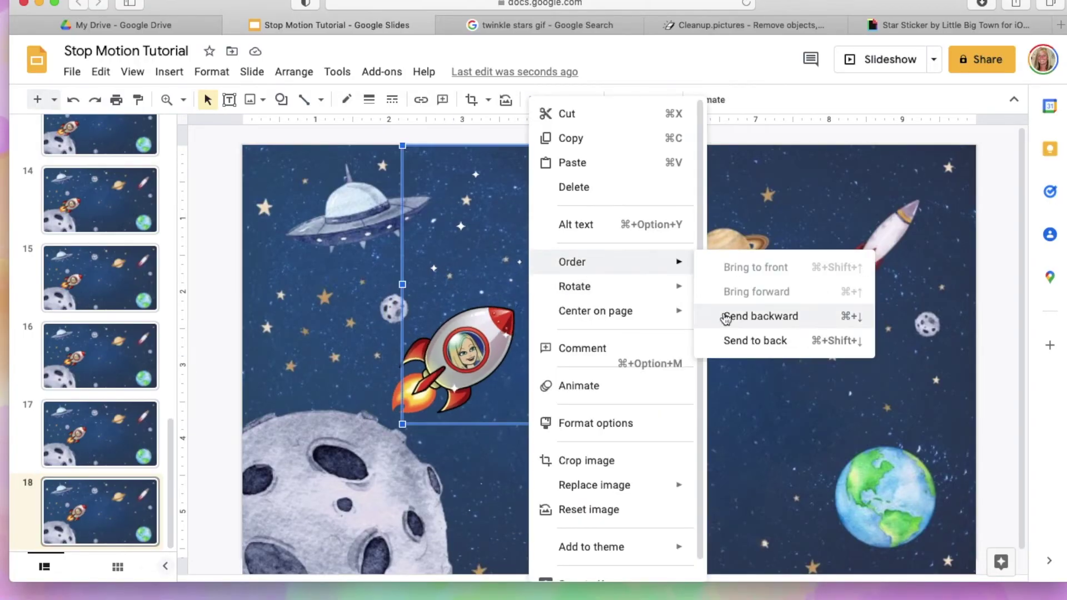
left_click(724, 316)
Step: Move the rocket up and to the right on slide 18 and duplicate that slide
left_click(399, 401)
left_click_drag(399, 401, 429, 383)
left_click(100, 510)
key("super+d")
Step: Send the star sticker backward on slide 19 and select the rocket
right_click(556, 261)
mouse_move(605, 266)
left_click(756, 316)
left_click(417, 389)
Step: Duplicate slide 19 and rotate the rocket slightly counterclockwise on slide 20
left_click(128, 507)
key("super+d")
left_click(499, 345)
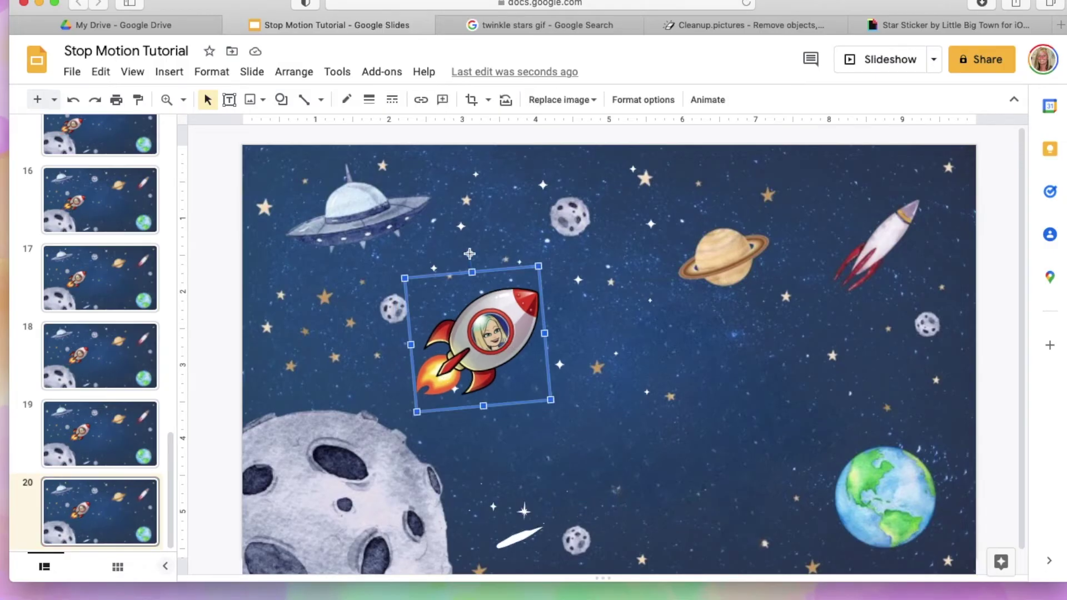
left_click_drag(470, 255, 459, 253)
Step: Duplicate slide 20 and move the rocket up and to the right on slide 21
left_click(128, 504)
key("super+d")
left_click_drag(489, 339, 522, 302)
Step: Add slides 22 to 24 by duplicating the latest frame, continuing the rocket's climb up and right
left_click(88, 535)
key("super+d")
left_click(106, 509)
key("super+d")
left_click(115, 508)
key("super+d")
Step: Rotate the rocket clockwise and shift it slightly right on slide 24, then duplicate that slide
left_click(517, 271)
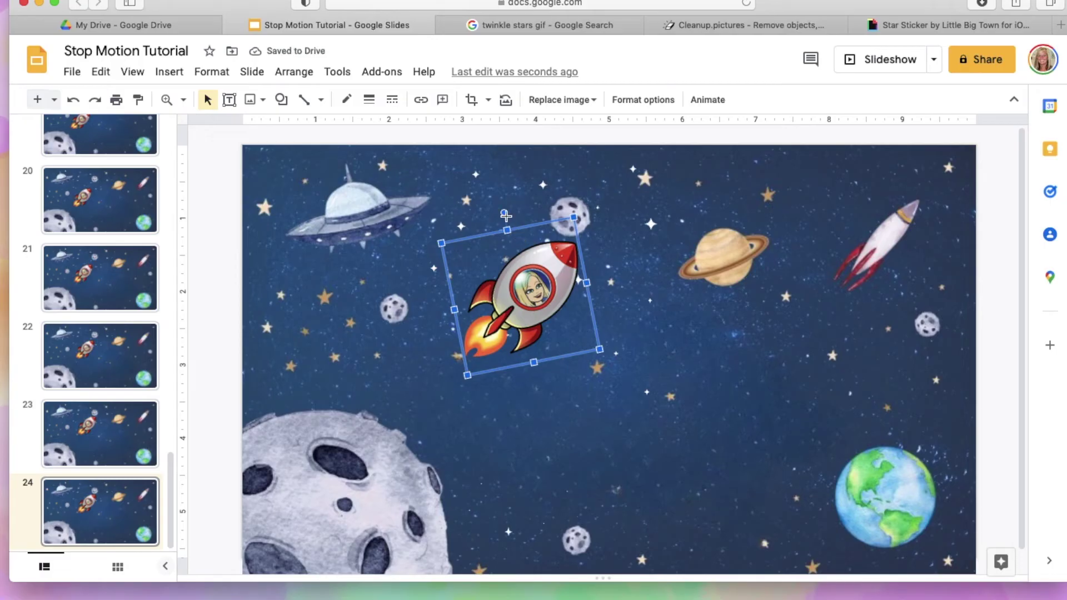
left_click_drag(505, 214, 523, 211)
left_click_drag(533, 262, 552, 250)
left_click(106, 508)
key("super+d")
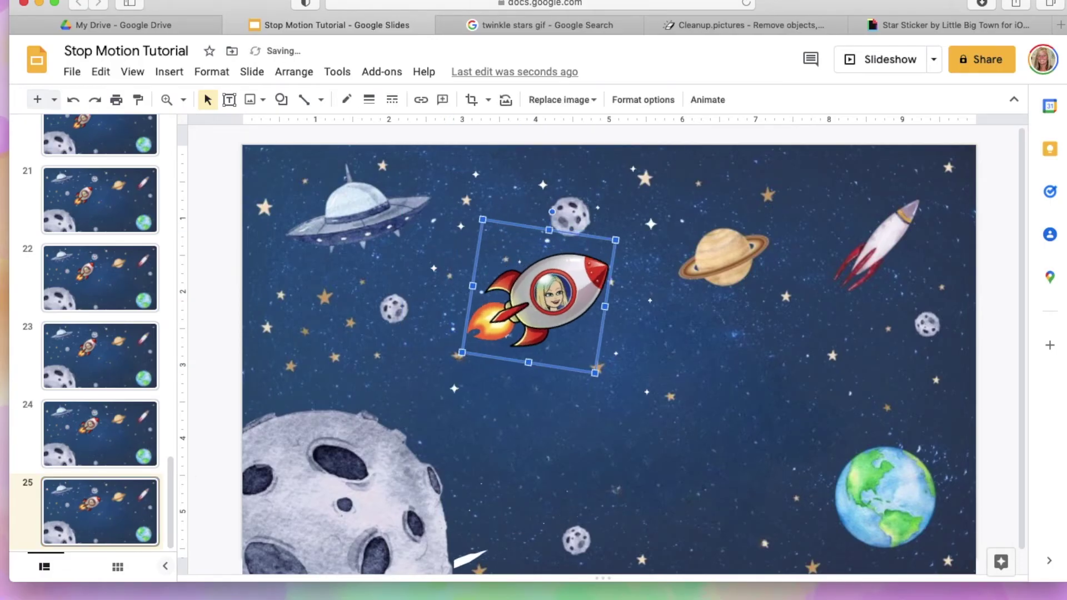
Step: Duplicate slide 25, then move the rocket slightly right and rotate it clockwise on slide 26
left_click(82, 512)
key("super+d")
left_click_drag(539, 297, 546, 296)
left_click_drag(559, 212, 584, 215)
Step: Duplicate slide 26, then move the rocket right and rotate it farther clockwise, nose slightly down, on slide 27
left_click(82, 512)
key("super+d")
left_click_drag(558, 297, 569, 296)
left_click_drag(596, 217, 658, 240)
Step: Duplicate slide 27 and nudge the rocket right toward the ringed planet on slide 28
left_click(81, 512)
key("super+d")
left_click(584, 296)
key("Right")
Step: Duplicate slide 28 twice to add slides 29 and 30, and nudge the rocket right on the last copy
left_click(100, 534)
key("super+d")
Step: Duplicate slide 30 and nudge the rocket farther right toward the ringed planet on slide 31
key("super+d")
left_click(608, 296)
key("Right")
left_click(91, 507)
key("super+d")
left_click(647, 316)
key("Right")
key("Right")
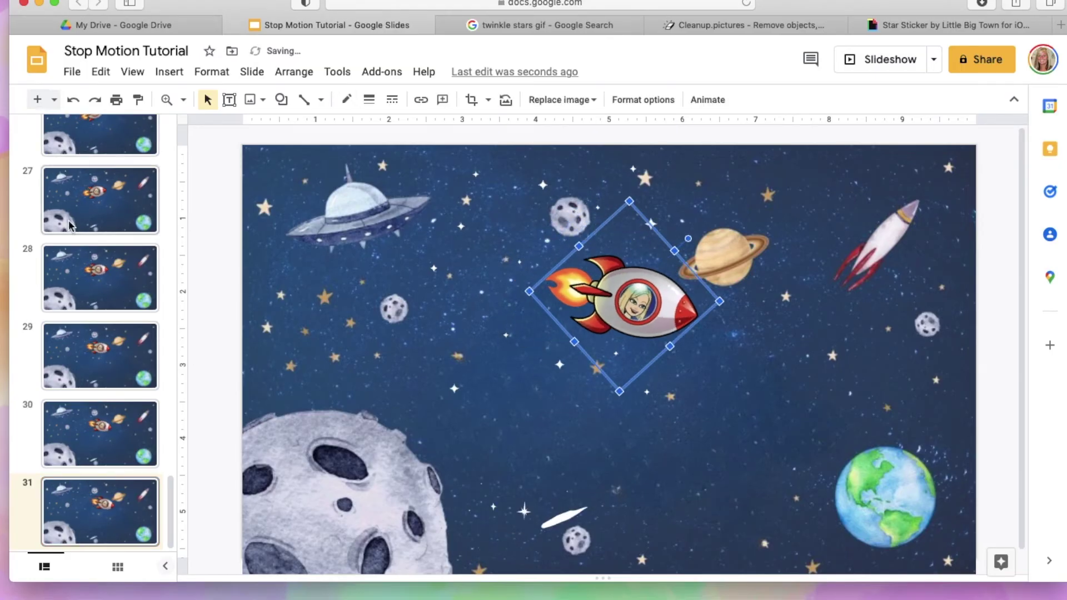
Step: Duplicate slide 31 and its successive copies, moving the rocket right and down past the ringed planet
key("ctrl+d")
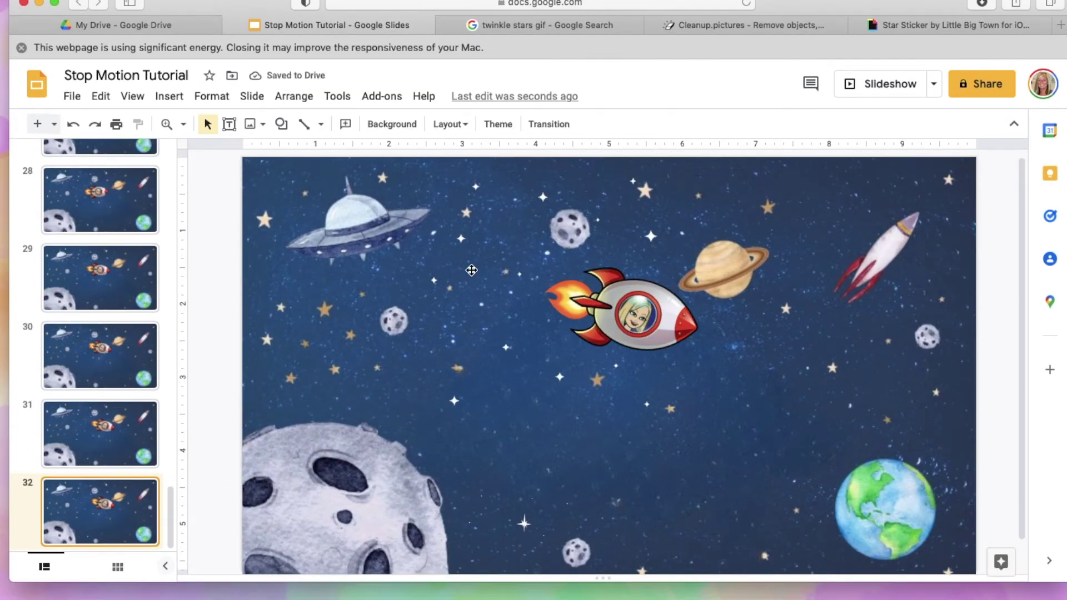
left_click_drag(639, 311, 824, 376)
left_click(107, 489)
key("ctrl+d")
left_click(106, 500)
key("super+d")
left_click(105, 501)
key("super+d")
Step: Add more copies of the last slide with the rocket below the ringed planet
key("super+d")
left_click(723, 360)
key("super+d")
Step: Duplicate the last slide several more times, nudging the rocket right and tilting its nose farther down
key("super+d")
left_click(102, 512)
key("super+d")
left_click(100, 512)
key("ctrl+d")
key("ctrl+d")
left_click(100, 511)
key("super+d")
left_click_drag(759, 378, 770, 378)
left_click_drag(836, 377, 829, 409)
left_click(100, 511)
Step: Duplicate the last slide as slide 46, then move the rocket right and rotate it nose down toward Earth
key("super+d")
left_click(766, 380)
left_click(100, 511)
key("super+d")
left_click(754, 371)
left_click(100, 278)
left_click(95, 518)
key("super+d")
left_click_drag(770, 375, 822, 377)
left_click_drag(812, 335, 836, 340)
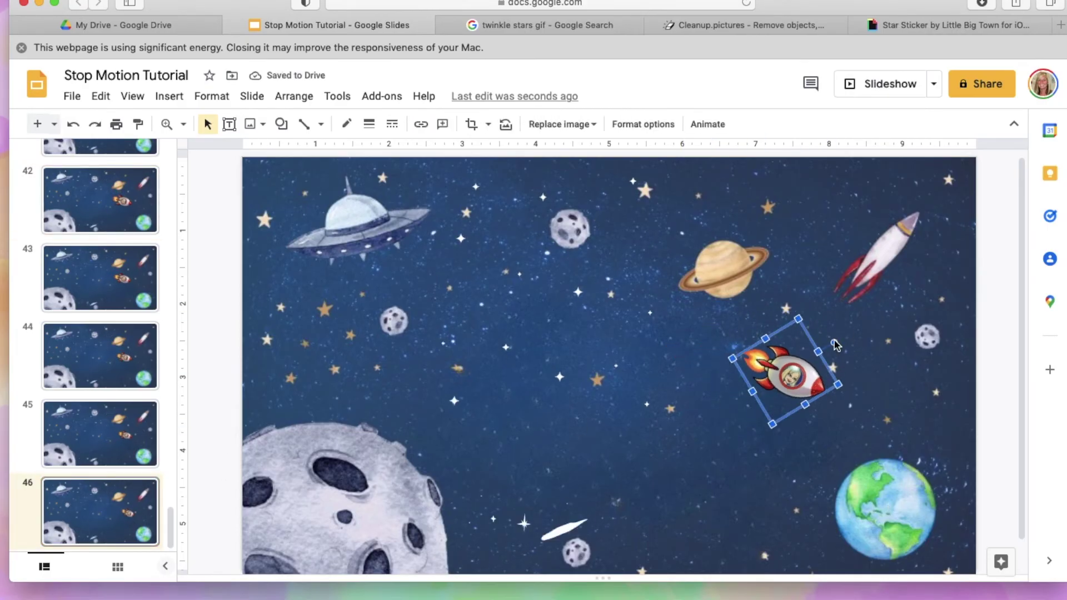
Step: Duplicate slide 46 and its copies, moving the rocket down and right to just above Earth
left_click(98, 510)
key("ctrl+d")
key("super+d")
left_click_drag(790, 374, 842, 427)
left_click(87, 506)
key("super+d")
left_click(89, 507)
key("super+d")
left_click(94, 509)
key("super+d")
Step: Step through the recent space slides to check the rocket's motion toward Earth
scroll(104, 240, "up", 20)
left_click(105, 241)
key("Down")
key("Down")
key("Down")
key("Down")
key("Down")
key("Down")
key("Down")
key("Down")
key("Down")
key("Down")
key("Down")
key("Down")
key("Down")
key("Down")
key("Down")
key("Down")
key("Down")
key("Down")
key("Down")
key("Down")
key("Down")
key("Down")
key("Down")
key("Down")
key("Down")
key("Down")
key("Down")
key("Down")
key("Down")
key("Down")
key("Down")
key("Down")
key("Down")
key("Down")
key("Down")
key("Down")
Step: Continue duplicating the last space slide past slide 53 with the small rocket just above Earth
key("super+d")
left_click(92, 509)
key("super+d")
left_click(95, 519)
key("super+d")
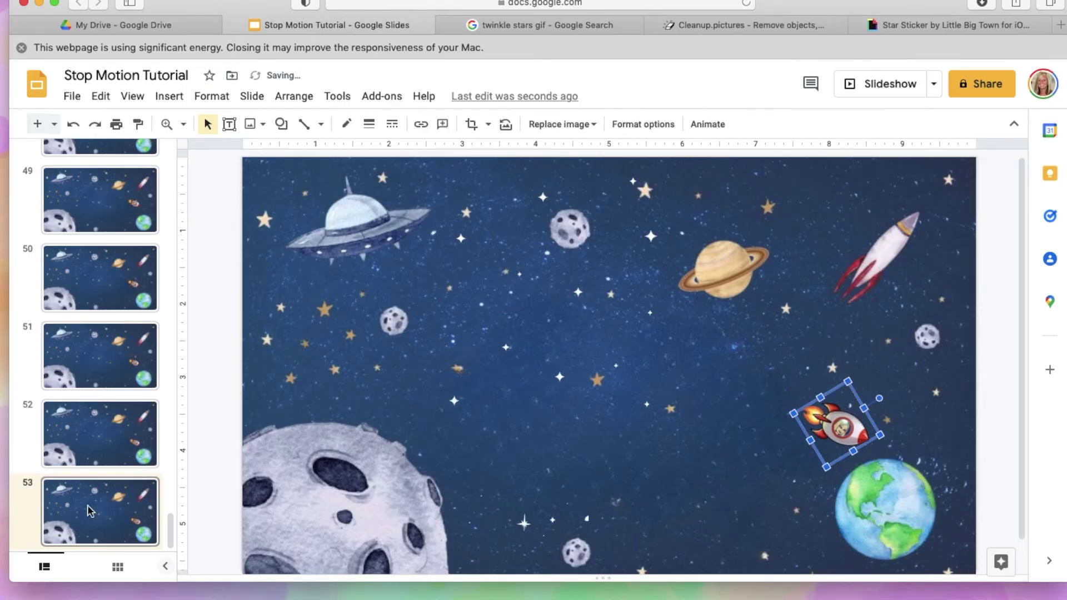
left_click(89, 509)
key("super+d")
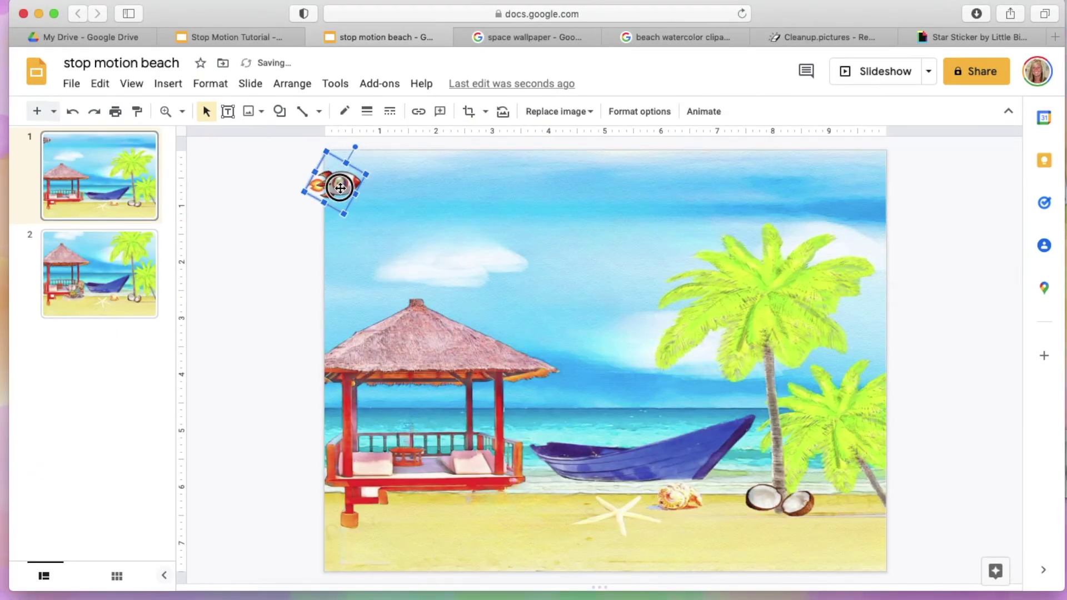
Step: In the stop motion beach presentation, adjust the rocket on slide 1, then duplicate the slide and nudge the rocket right on slide 2
left_click_drag(333, 146, 343, 138)
left_click(106, 175)
key("super+d")
left_click(328, 174)
key("Right")
key("Right")
key("Right")
key("Right")
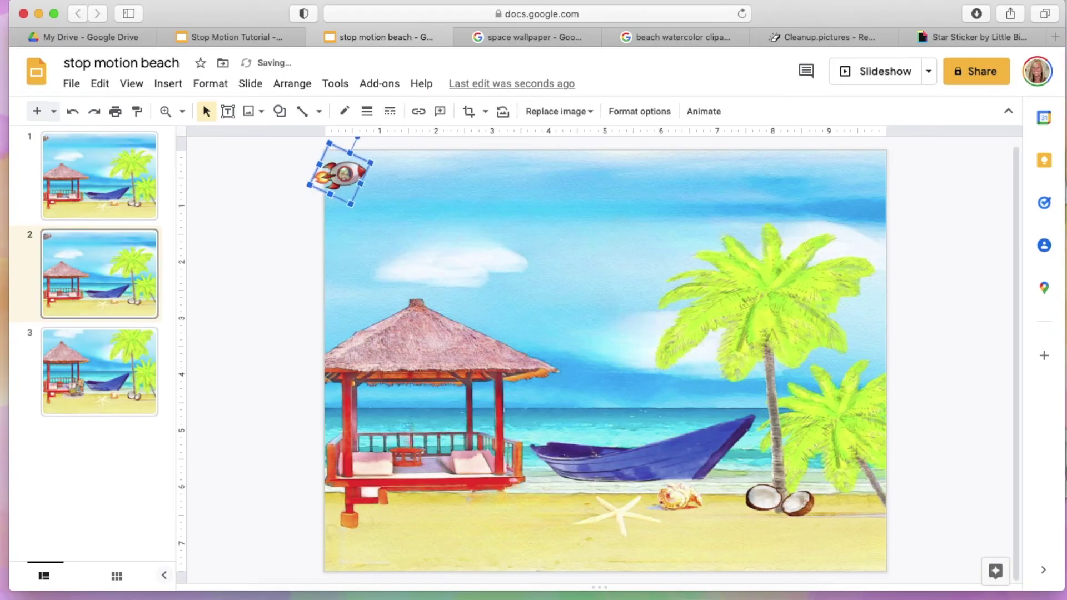
Step: Duplicate beach slide 2, then move the rocket right and rotate it slightly clockwise on slide 3
left_click(123, 253)
key("super+d")
left_click(344, 174)
key("Right")
left_click_drag(349, 174, 387, 175)
left_click_drag(408, 137, 415, 141)
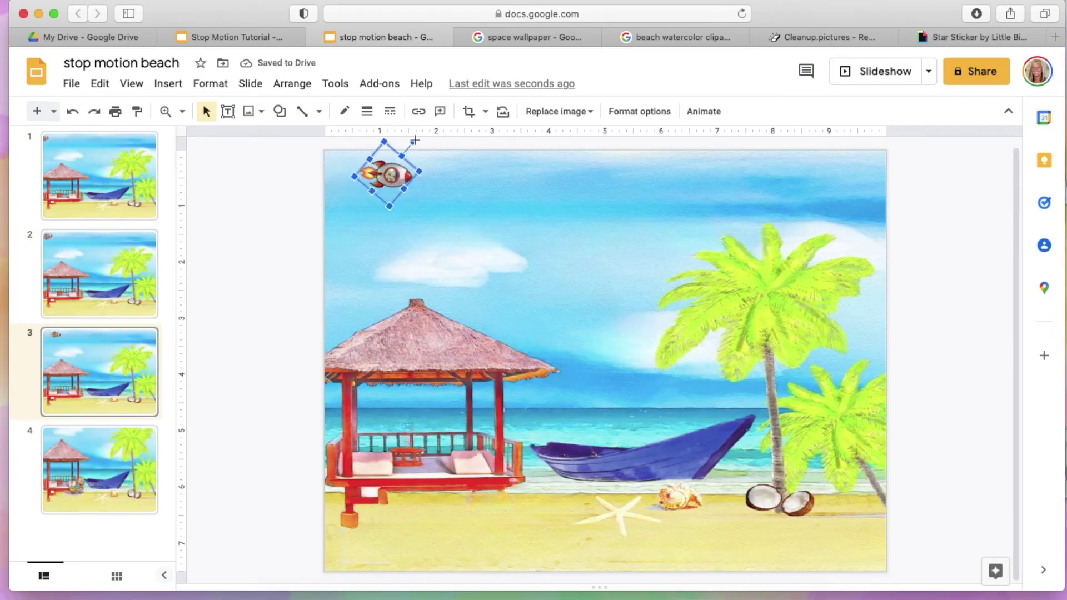
Step: Duplicate beach slide 3, then move the rocket farther right and tilt it clockwise on slide 4
left_click(103, 386)
key("super+d")
left_click_drag(390, 175, 428, 174)
left_click_drag(455, 142, 468, 199)
Step: Duplicate slide 4 and its successive copies, moving the rocket right and down past the white cloud
left_click(103, 470)
key("super+d")
left_click_drag(499, 171, 542, 231)
left_click(95, 451)
key("ctrl+d")
left_click(115, 431)
key("super+d")
left_click(100, 490)
key("super+d")
Step: Adjust the rocket right of the cloud, then duplicate the slide and adjust the rocket again on the copy
left_click(537, 222)
mouse_move(571, 241)
left_mouse_down()
mouse_move(588, 249)
mouse_move(563, 246)
left_mouse_up()
left_click(97, 484)
key("super+d")
mouse_move(602, 257)
left_mouse_down()
mouse_move(619, 264)
mouse_move(601, 265)
left_mouse_up()
Step: Duplicate the beach slide through slide 11, tilting the rocket nose up and moving it toward the palm tree
left_click(97, 474)
key("ctrl+d")
left_click(572, 248)
left_click(102, 488)
left_click_drag(655, 237, 610, 203)
key("super+d")
left_click(598, 264)
left_click_drag(598, 263, 617, 282)
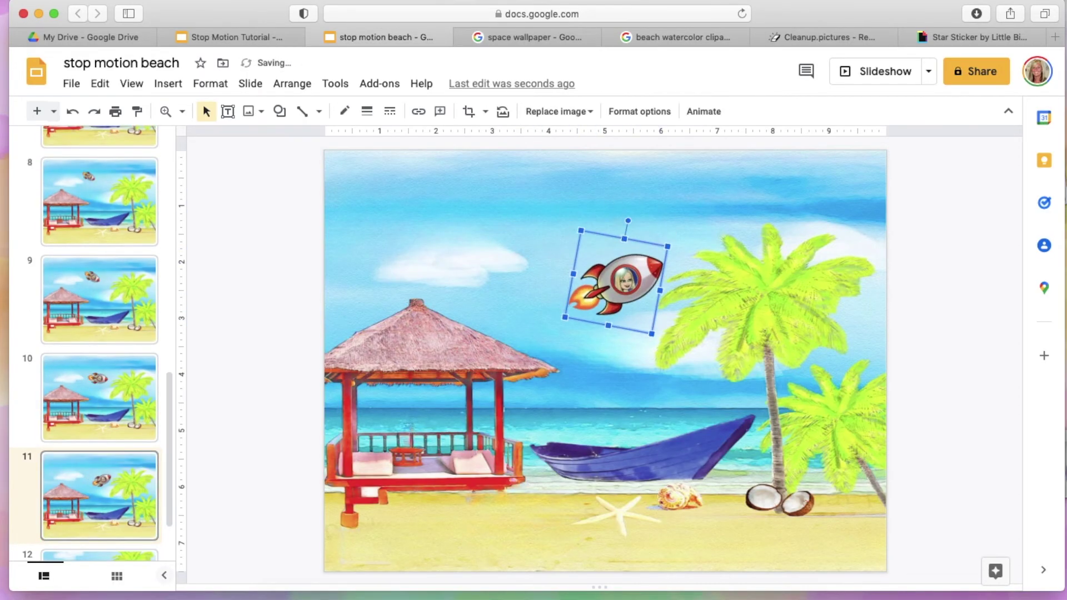
Step: Duplicate slide 11, then rotate the rocket counterclockwise and move it down toward the palm tree on slide 12
left_click(132, 488)
key("super+d")
left_click(617, 282)
left_click_drag(628, 221, 607, 222)
left_click_drag(617, 282, 683, 340)
Step: Duplicate slide 12 through slide 14 and rotate the rocket more upright beside the palm tree
left_click(90, 492)
key("super+d")
left_click(97, 485)
key("super+d")
left_click(97, 490)
scroll(98, 489, "down", 2)
left_click(674, 273)
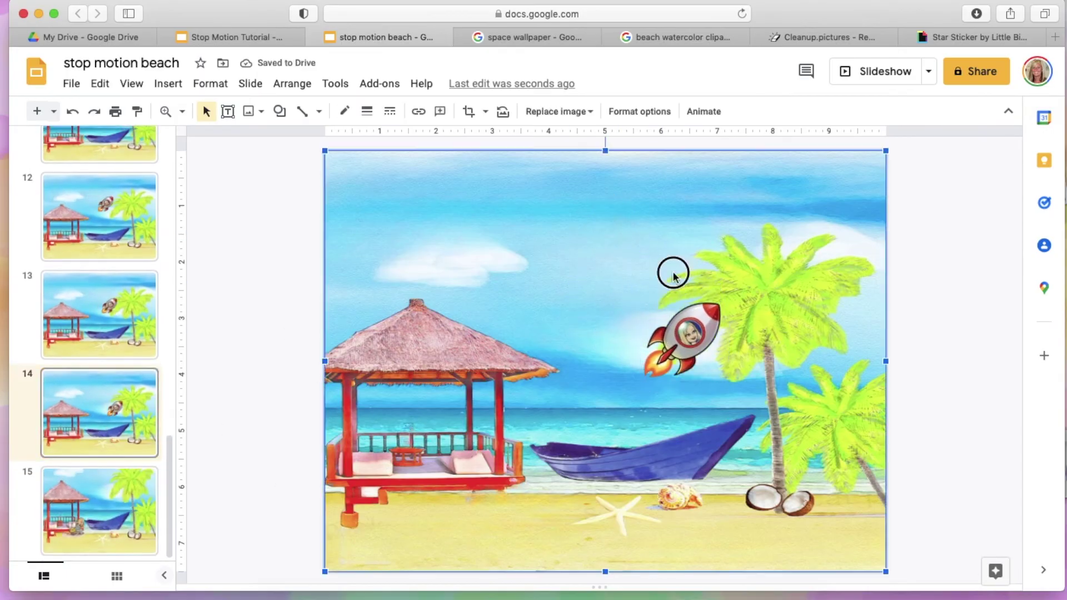
left_click(682, 336)
left_click_drag(673, 276, 647, 286)
Step: Duplicate slide 14 and move the rocket right in front of the palm tree on slide 15
left_click(96, 414)
key("super+d")
left_click(683, 338)
left_click_drag(683, 338, 738, 337)
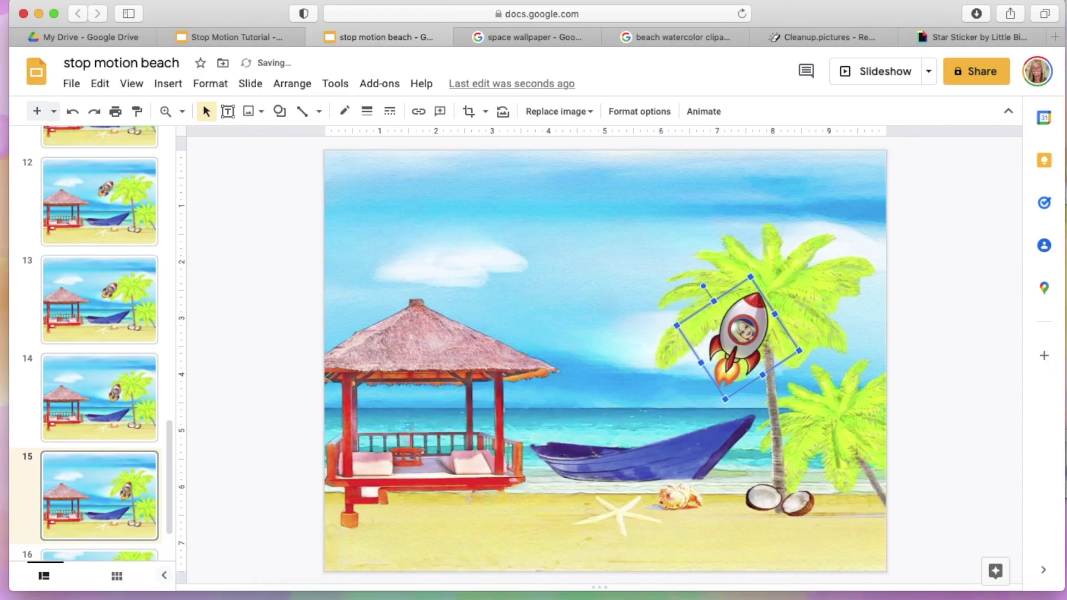
Step: Duplicate slide 15, then enlarge the rocket and shift it down and right on slide 16
left_click(98, 492)
key("super+d")
left_click(729, 348)
left_click_drag(740, 288, 753, 235)
left_click_drag(735, 324, 777, 353)
Step: Duplicate slide 16 through slide 18, enlarging the rocket and rotating it upright in front of the palm tree
left_click(99, 492)
key("super+d")
left_click_drag(795, 265, 803, 230)
left_click(99, 491)
key("super+d")
left_click_drag(778, 335, 794, 354)
left_click_drag(741, 276, 723, 295)
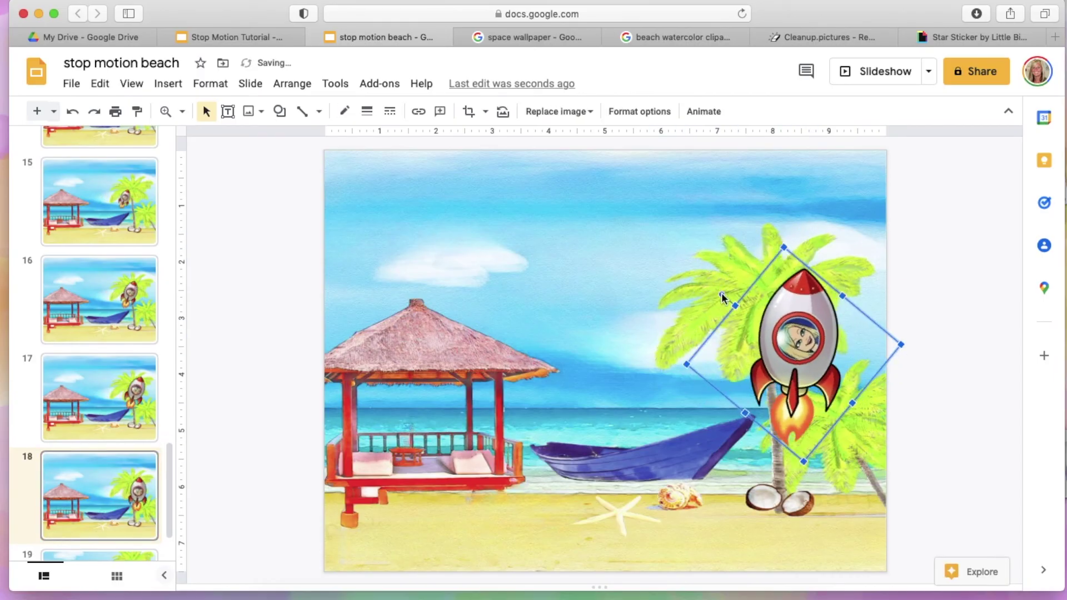
Step: Duplicate slide 18 and move the upright rocket down toward the sand on slide 19
left_click(99, 492)
key("super+d")
left_click(794, 360)
left_click_drag(795, 354, 804, 496)
Step: Duplicate the latest beach slide repeatedly, adjusting the rocket's vertical position on the new copies
left_click(72, 471)
key("super+d")
left_click(84, 417)
key("super+d")
left_click(79, 424)
key("super+d")
key("super+d")
left_click_drag(793, 389, 788, 338)
left_click(99, 494)
key("super+d")
left_click_drag(818, 479, 818, 522)
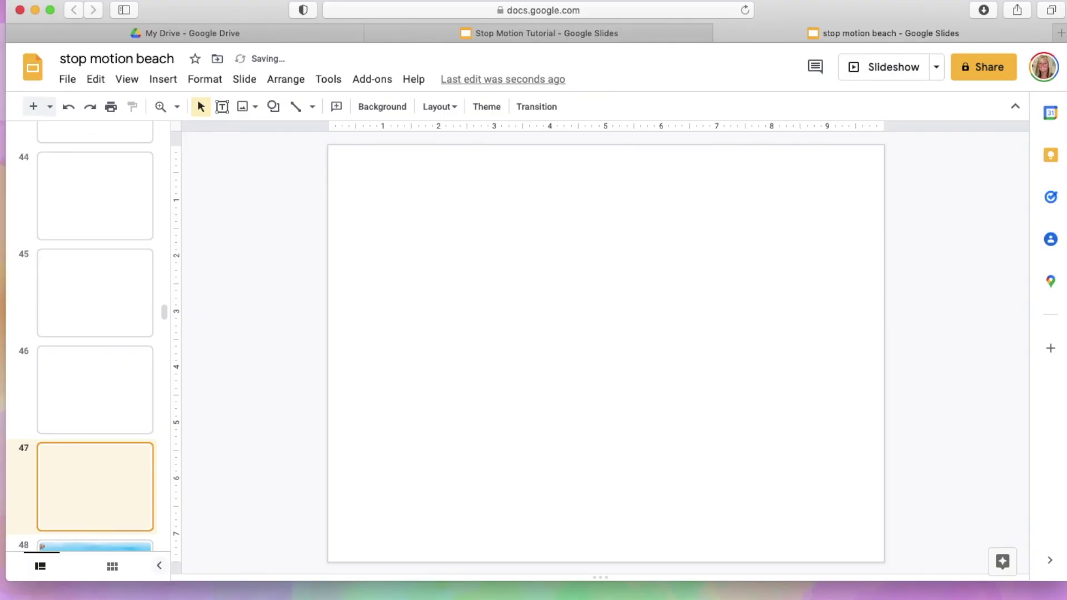
Step: Insert blank slides ahead of the first beach slide, up to slide 64
key("ctrl+m")
key("ctrl+m")
key("ctrl+m")
key("ctrl+m")
key("ctrl+m")
key("ctrl+m")
scroll(82, 518, "down", 20)
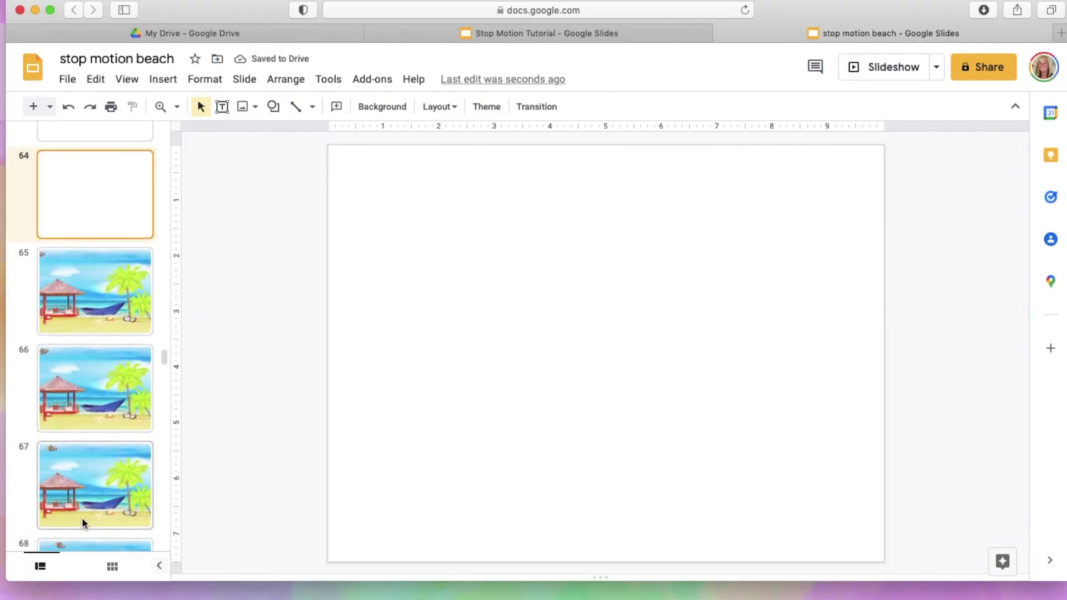
Step: Switch to the Stop Motion Tutorial presentation and add blank slides after slide 64, up to slide 117
left_click(548, 33)
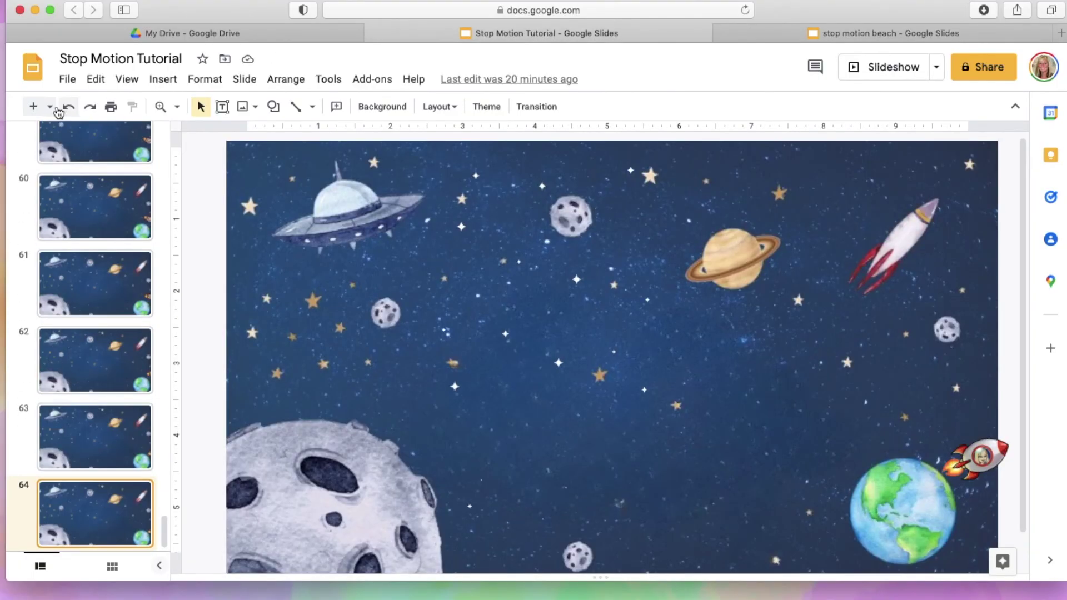
key("ctrl+m")
key("ctrl+m")
key("ctrl+m")
key("ctrl+m")
key("ctrl+m")
key("ctrl+m")
key("ctrl+m")
key("ctrl+m")
key("ctrl+m")
key("ctrl+m")
key("ctrl+m")
key("ctrl+m")
key("ctrl+m")
key("ctrl+m")
key("ctrl+m")
key("ctrl+m")
key("ctrl+m")
key("ctrl+m")
key("ctrl+m")
key("ctrl+m")
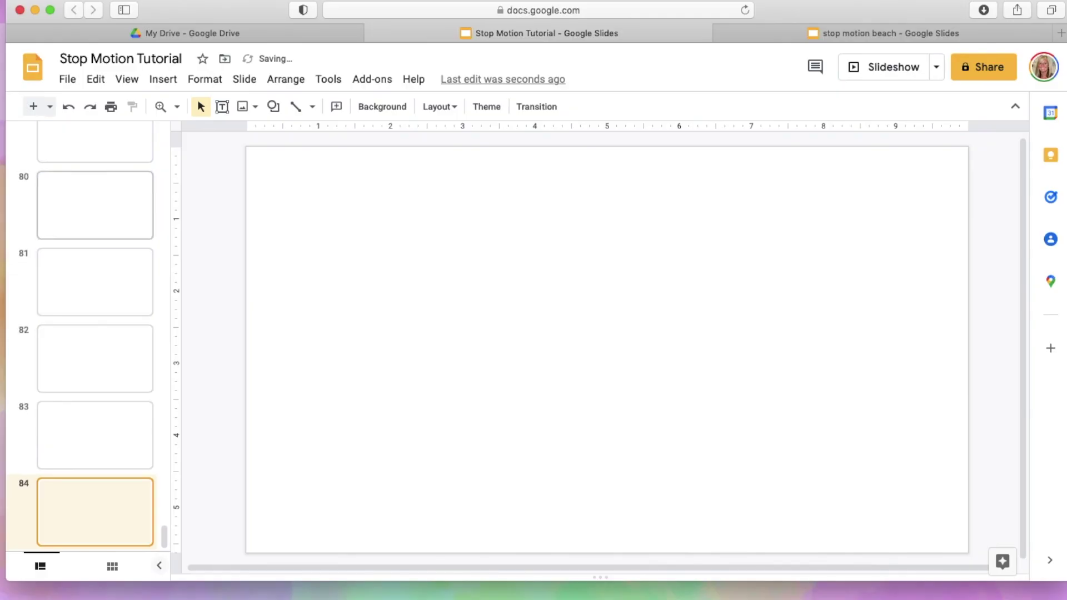
key("ctrl+m")
key("ctrl+m")
key("ctrl+m")
key("ctrl+m")
key("ctrl+m")
key("ctrl+m")
key("ctrl+m")
key("ctrl+m")
key("ctrl+m")
key("ctrl+m")
key("ctrl+m")
key("ctrl+m")
key("ctrl+m")
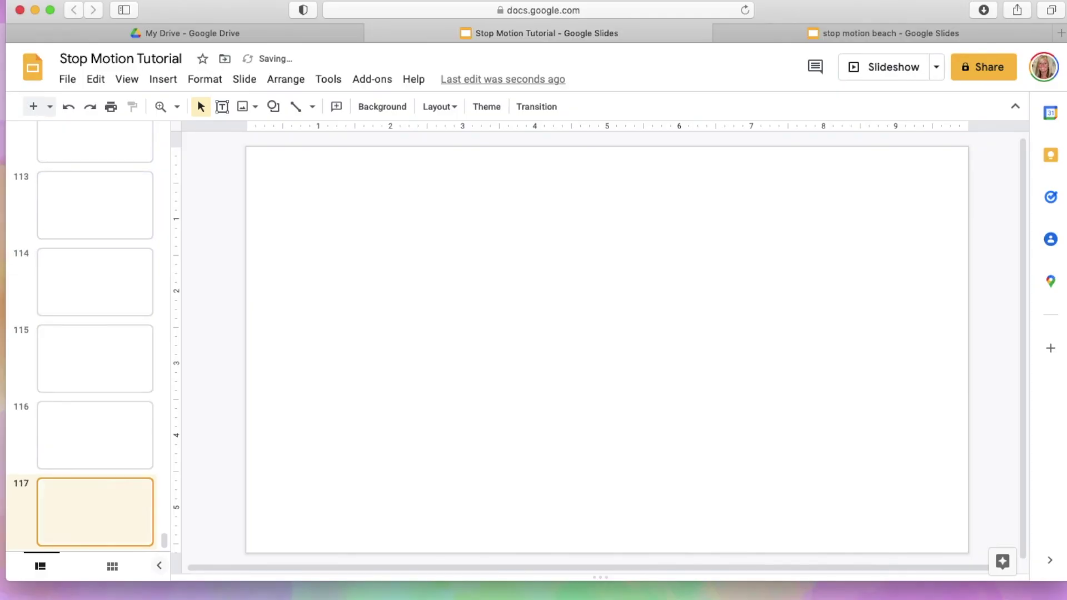
Step: Publish the Stop Motion Tutorial presentation to the web with slides auto-advancing every second
left_click(67, 79)
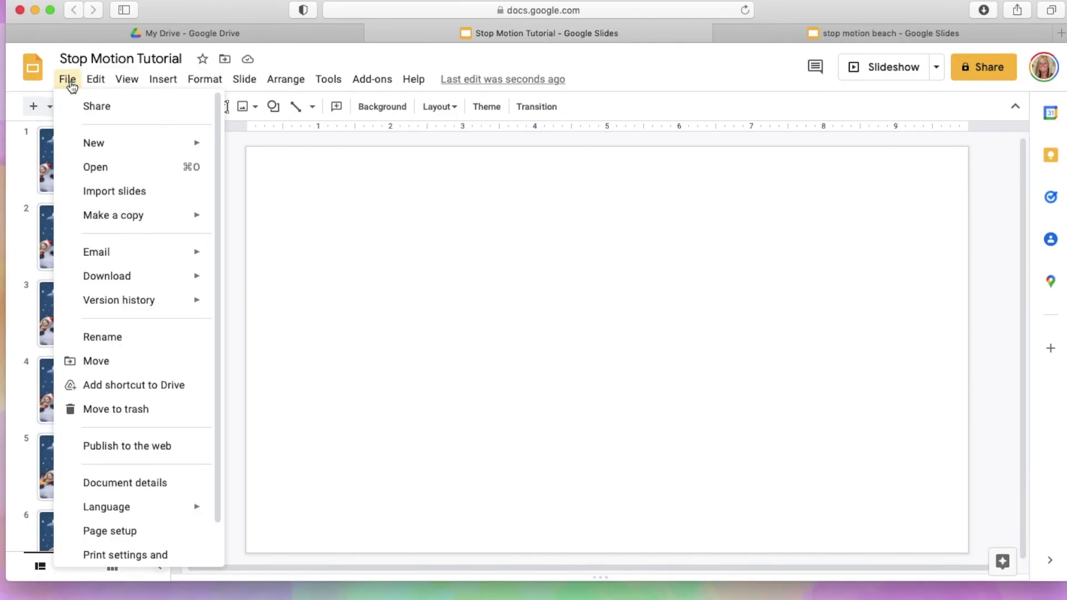
left_click(116, 446)
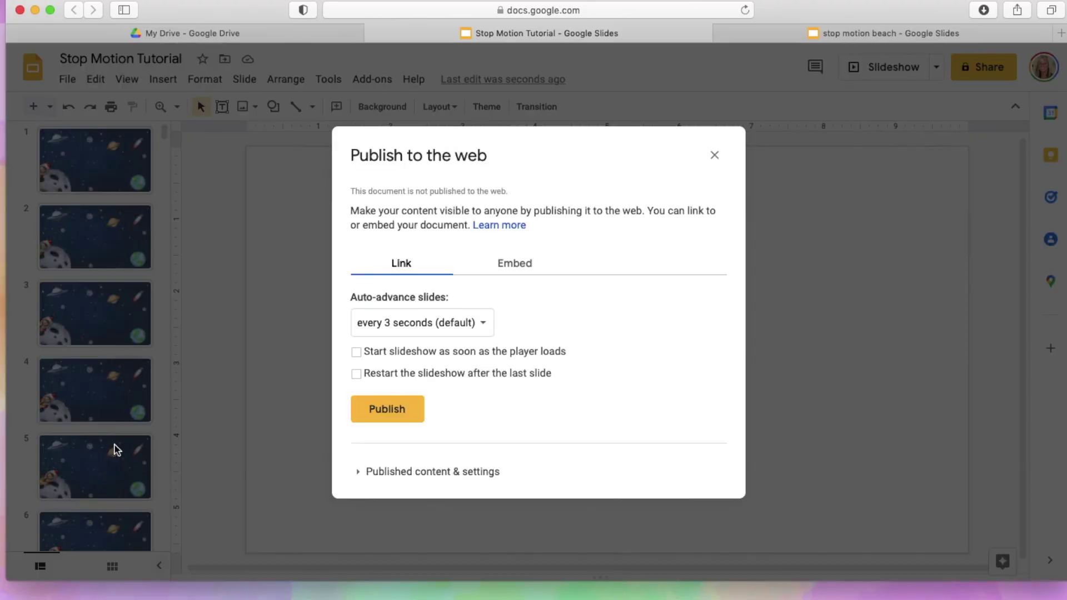
left_click(483, 326)
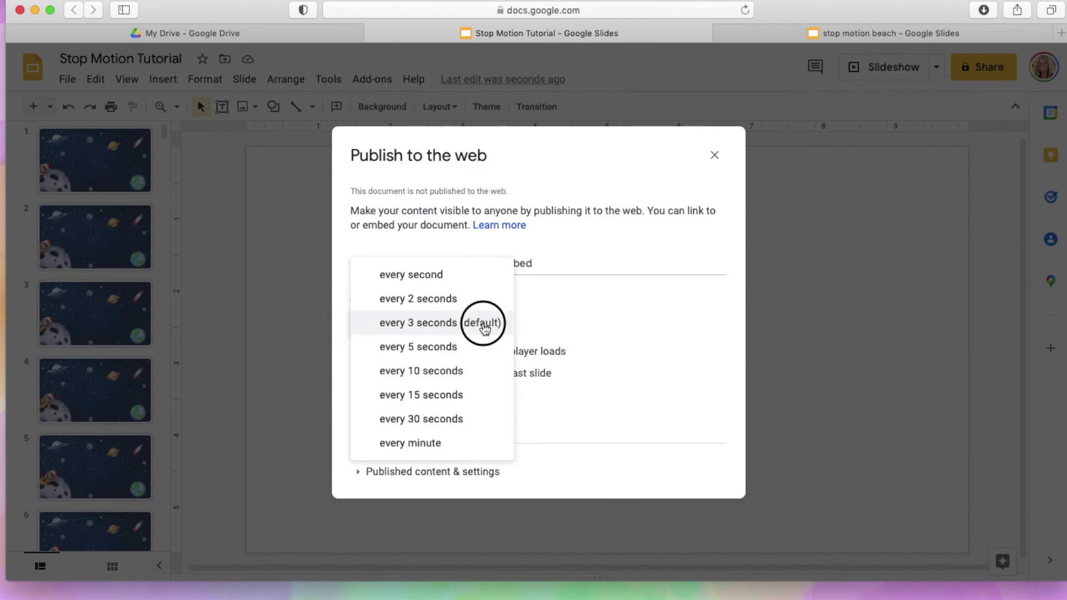
left_click(426, 278)
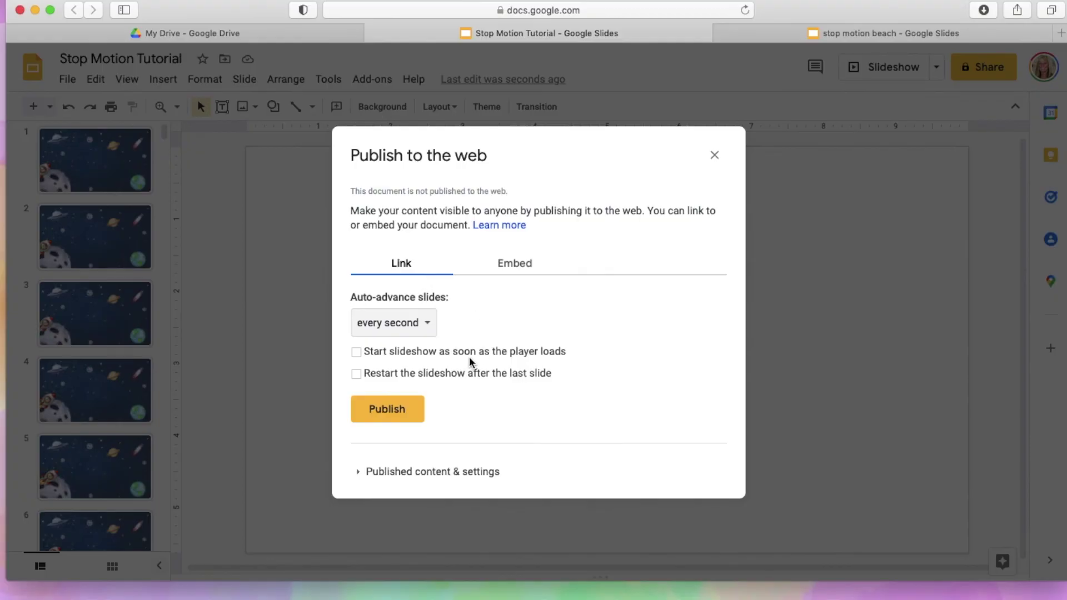
left_click(387, 411)
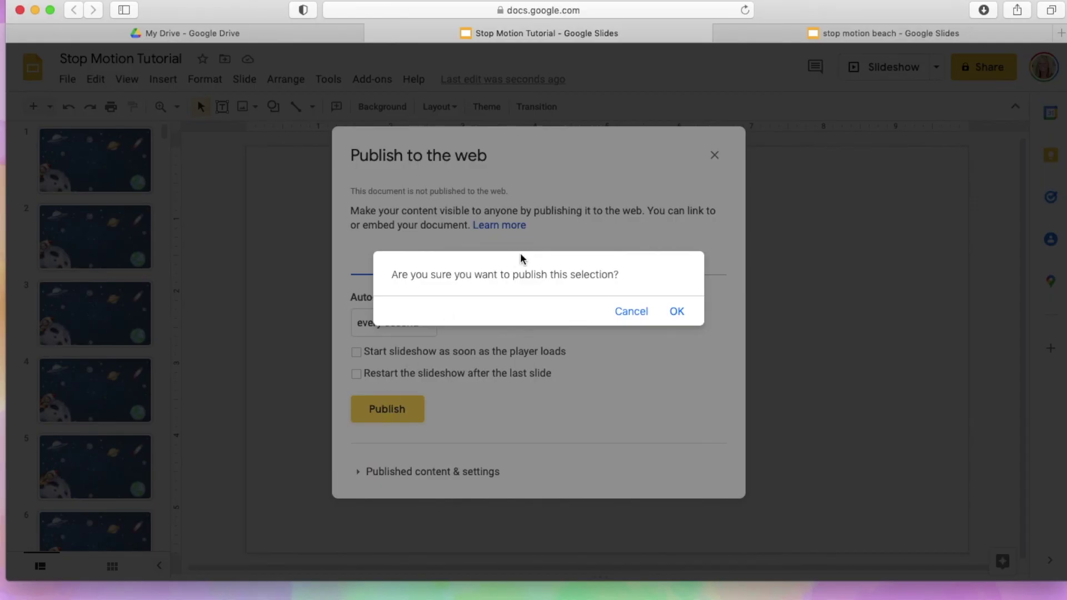
left_click(677, 312)
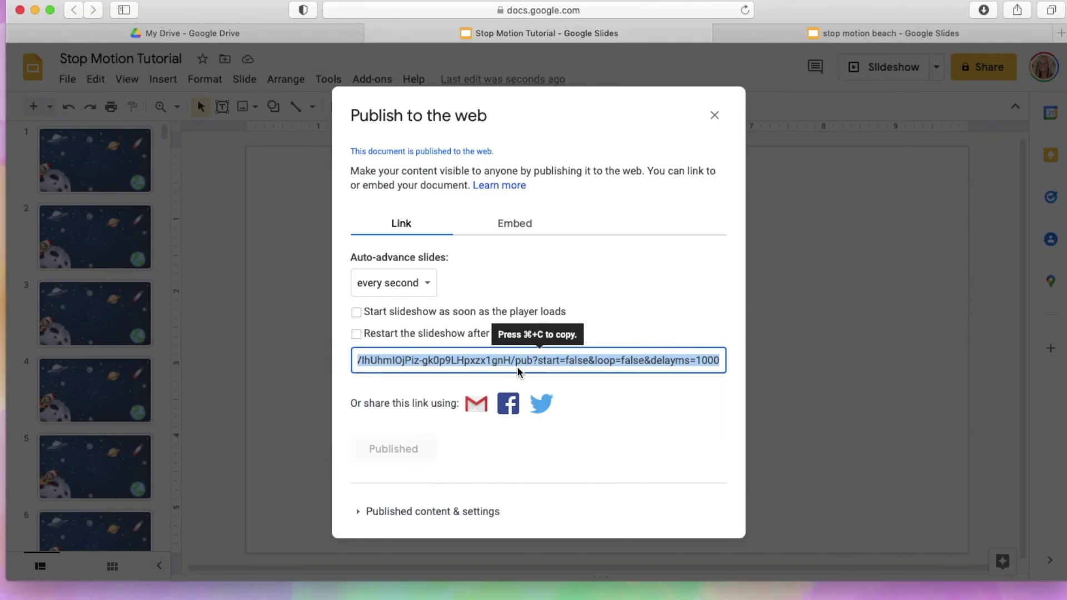
Step: Copy the published link and open it in a new Chrome tab with its delayms value shortened to 100
key("super+c")
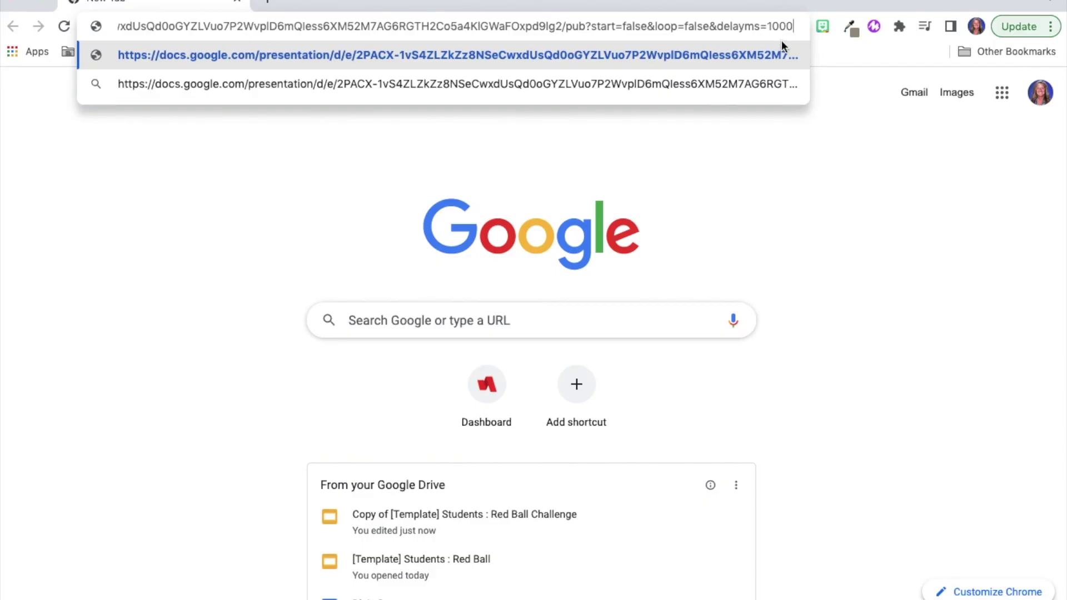
key("BackSpace")
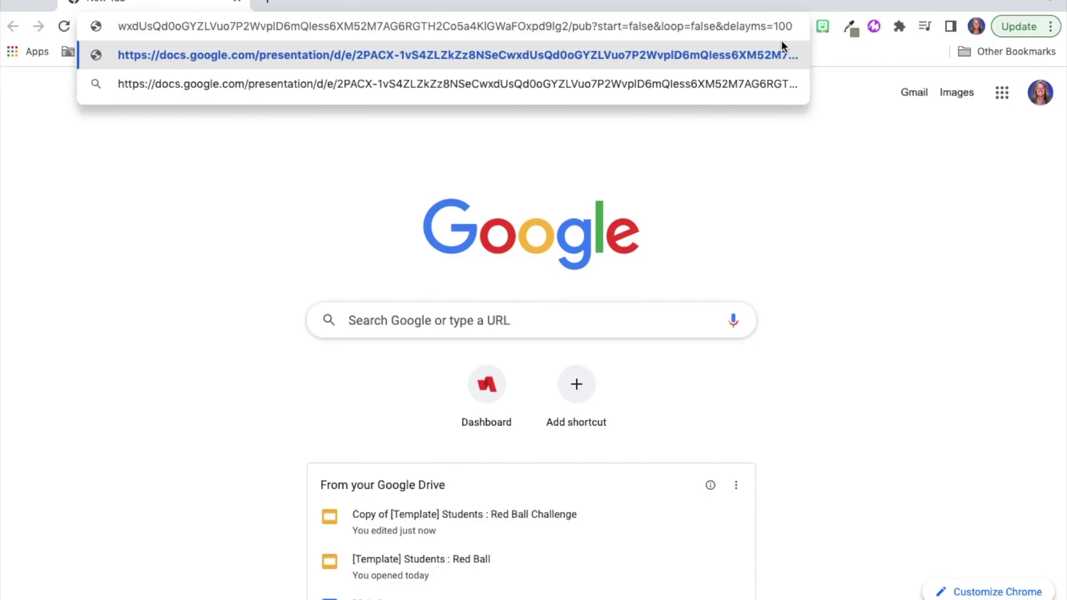
key("Return")
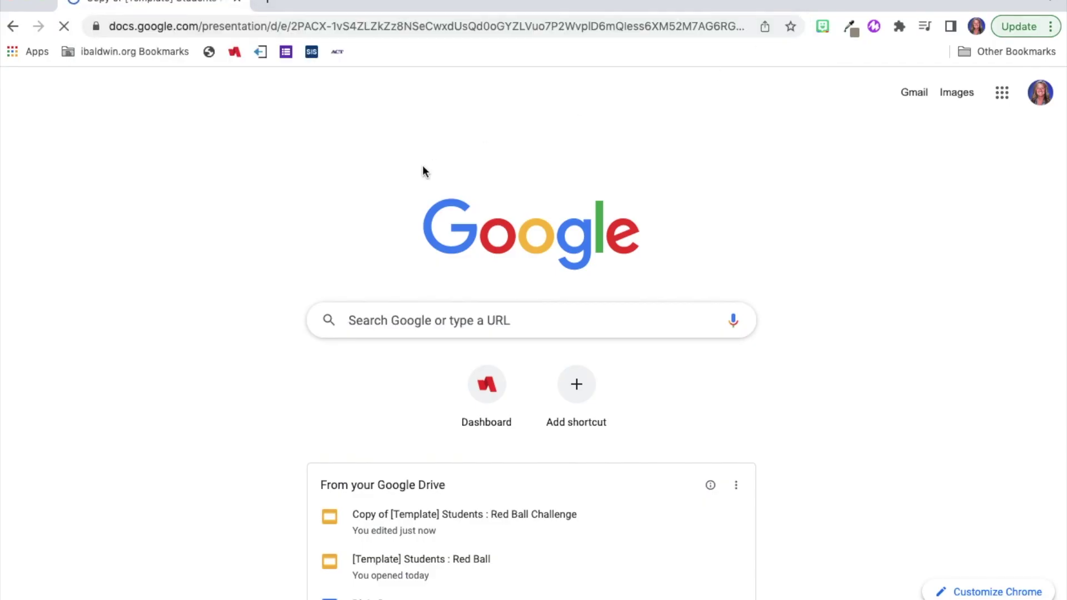